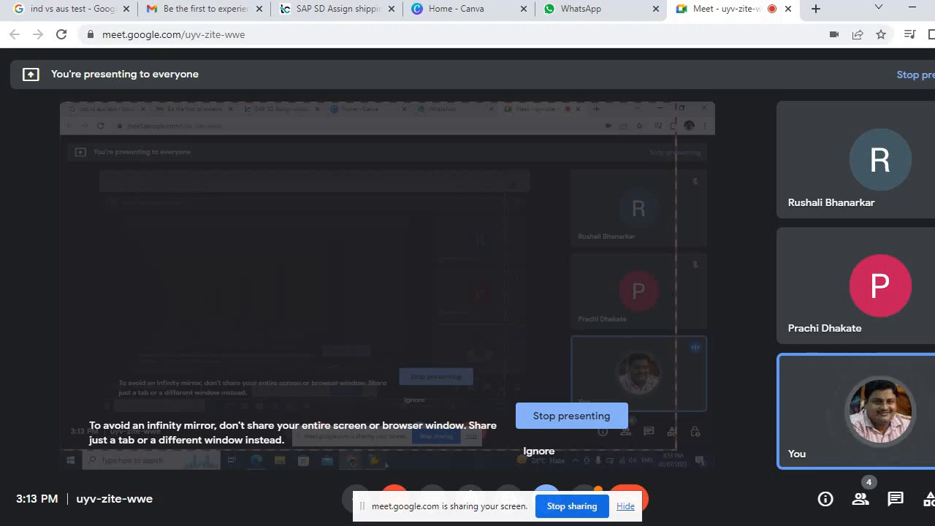
Switch to SAP Logon and log on to the ECC EHP8 system
{"action": "left_click", "coordinate": [477, 523]}
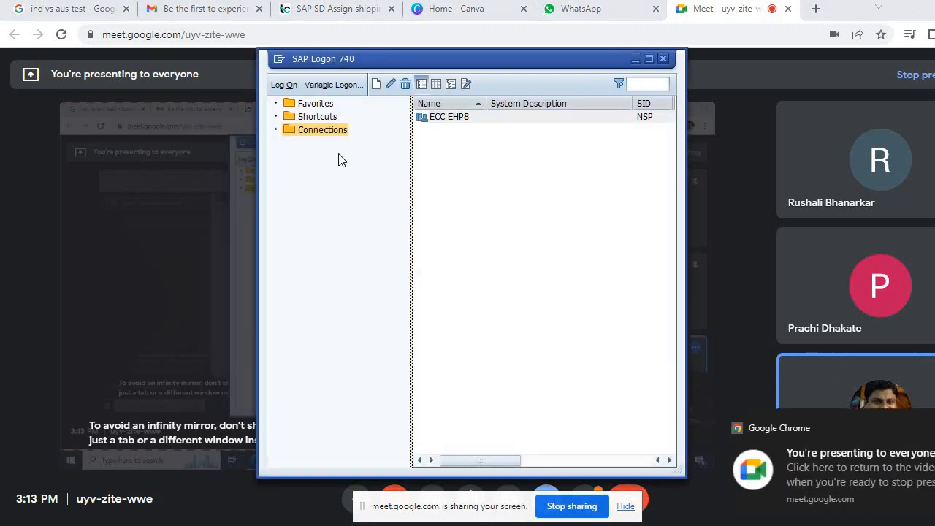
{"action": "left_click", "coordinate": [283, 85]}
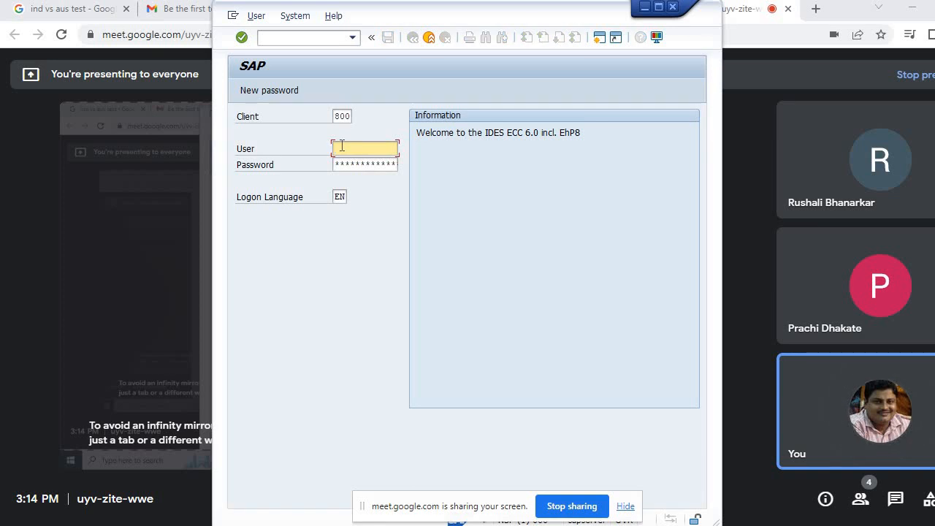
Log in to client 800 with user mm_53 and the account password
{"action": "left_click", "coordinate": [341, 146]}
{"action": "key", "text": "Down"}
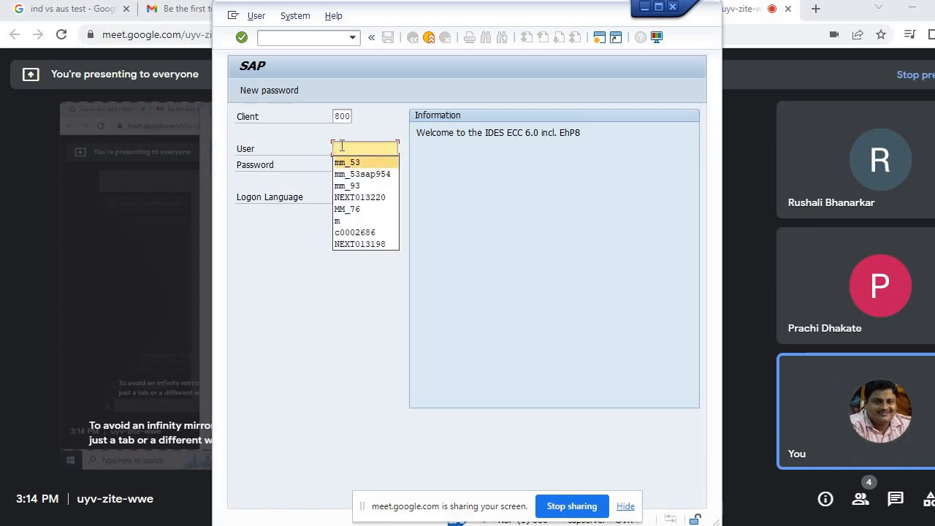
{"action": "key", "text": "Return"}
{"action": "left_click", "coordinate": [347, 165]}
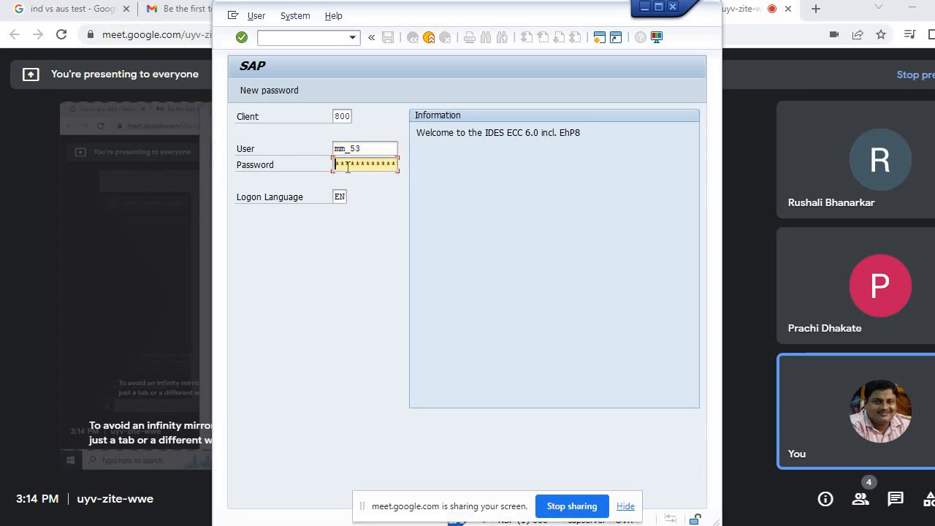
{"action": "type", "text": "***"}
{"action": "key", "text": "Return"}
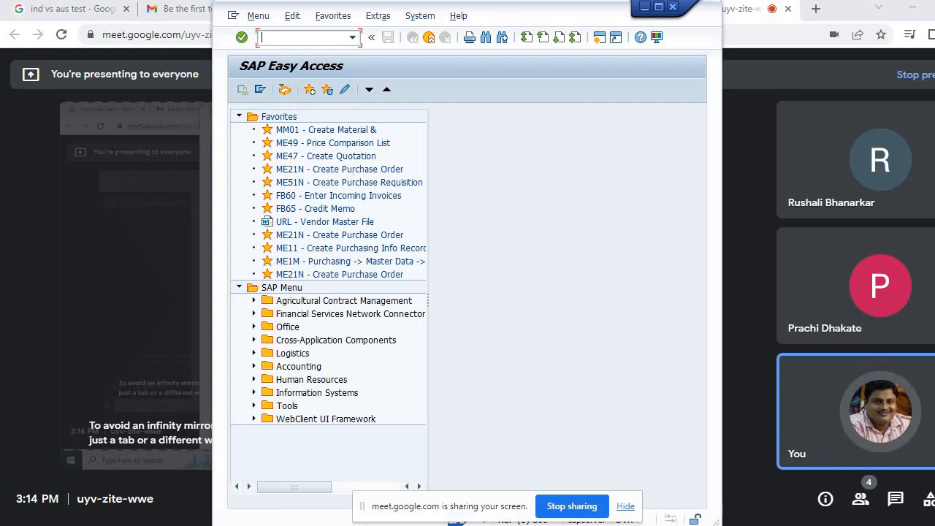
Maximize the SAP window and open transaction CT04 for characteristics
{"action": "left_click", "coordinate": [657, 8]}
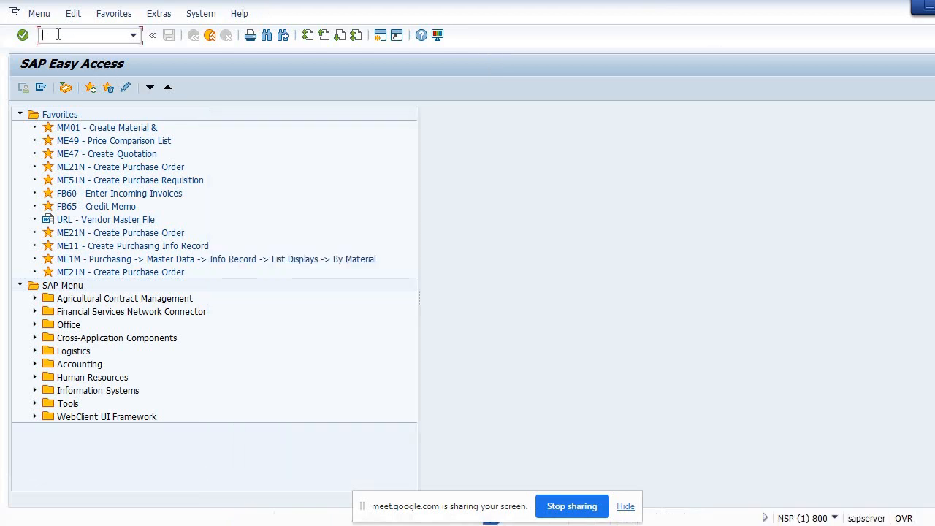
{"action": "type", "text": "Ct04"}
{"action": "key", "text": "Return"}
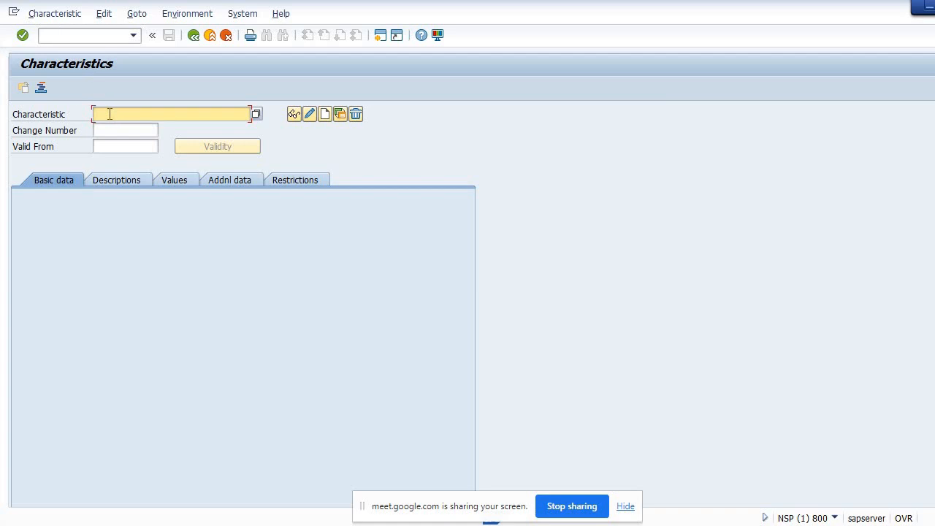
Enter characteristic VS_NetValue and start creating it
{"action": "type", "text": "VS_NetValue"}
{"action": "left_click_drag", "start_coordinate": [151, 114], "coordinate": [82, 119]}
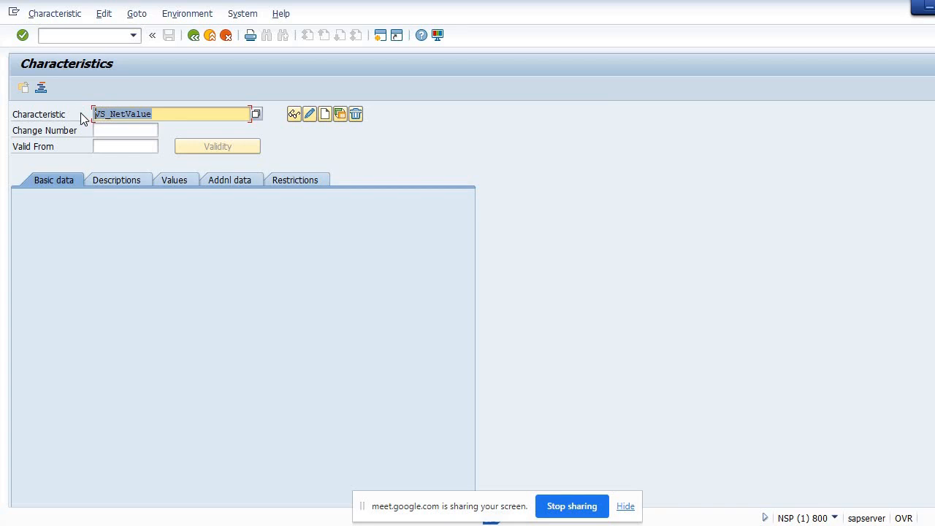
{"action": "left_click", "coordinate": [166, 115]}
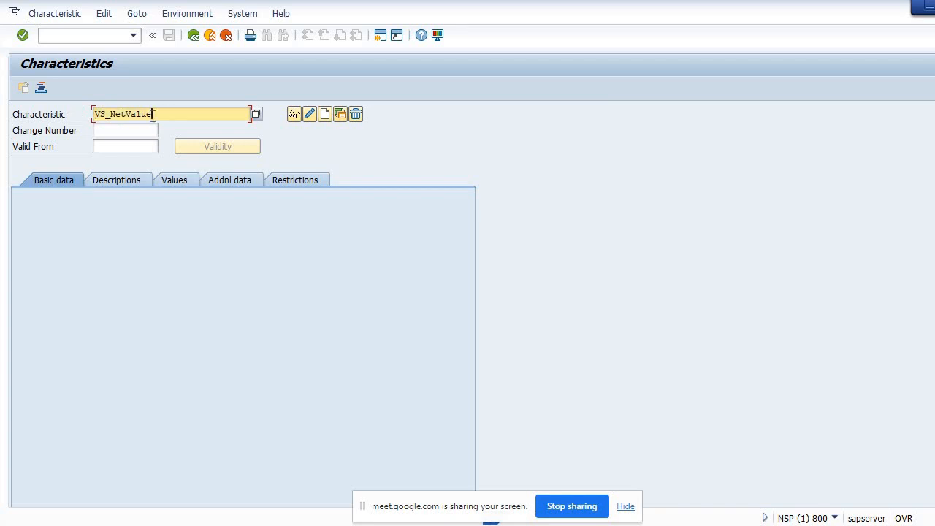
{"action": "left_click_drag", "start_coordinate": [153, 115], "coordinate": [90, 117]}
{"action": "left_click", "coordinate": [169, 113]}
{"action": "left_click_drag", "start_coordinate": [155, 114], "coordinate": [94, 115]}
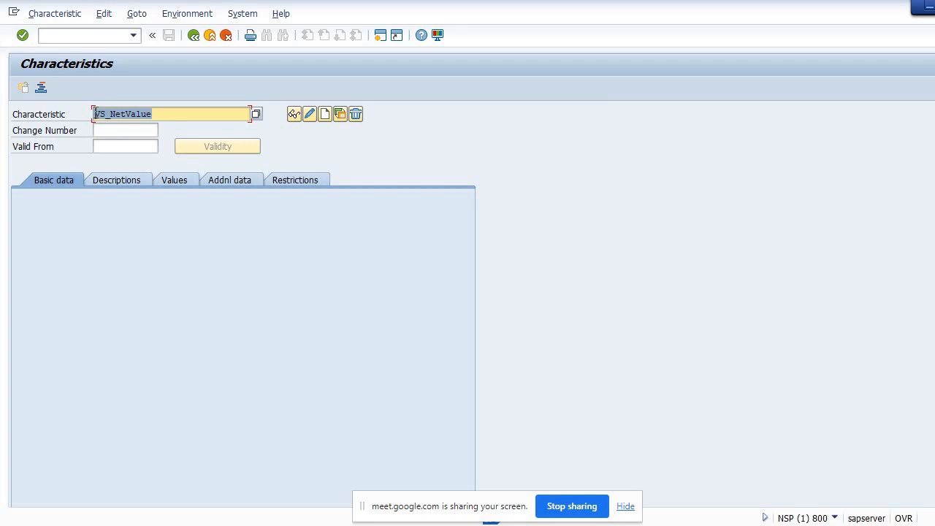
{"action": "left_click", "coordinate": [326, 115]}
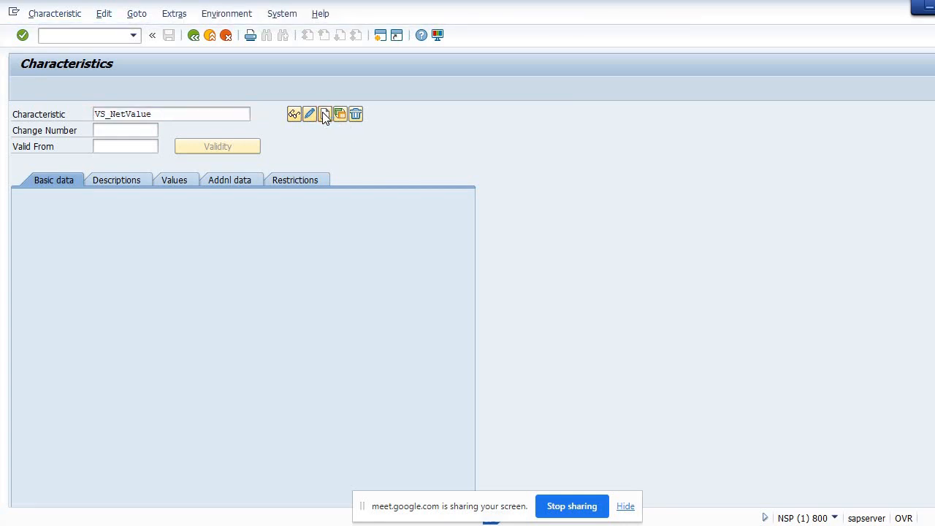
On the additional data tab, reference table name CEKKO and field name GNETW
{"action": "left_click", "coordinate": [241, 177]}
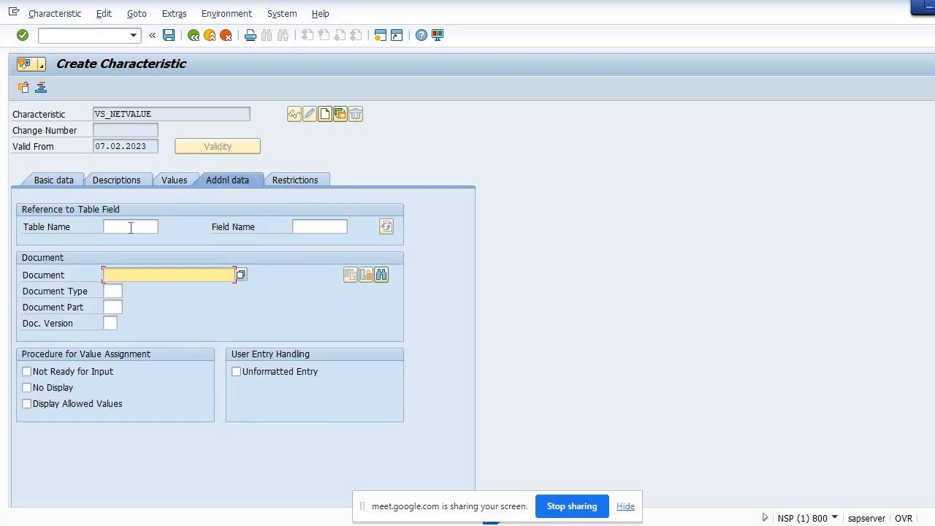
{"action": "left_click", "coordinate": [130, 227]}
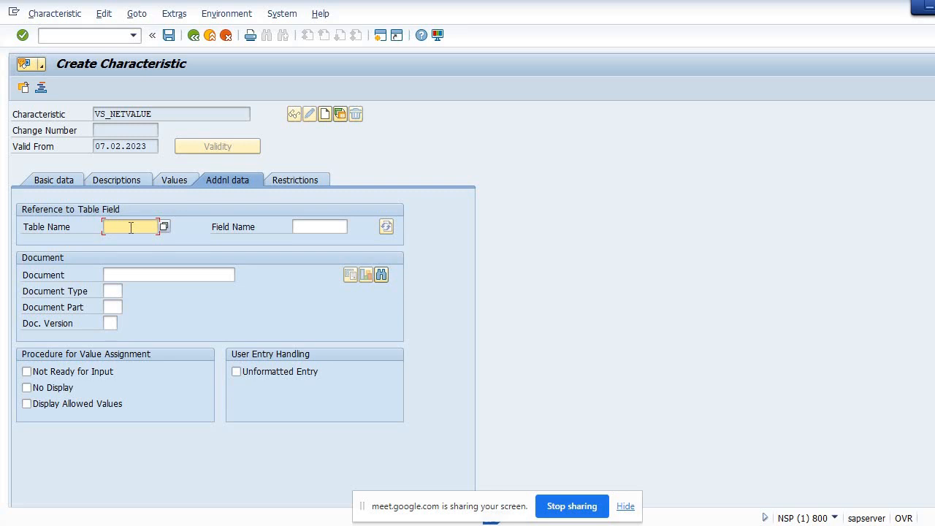
{"action": "type", "text": "CEK"}
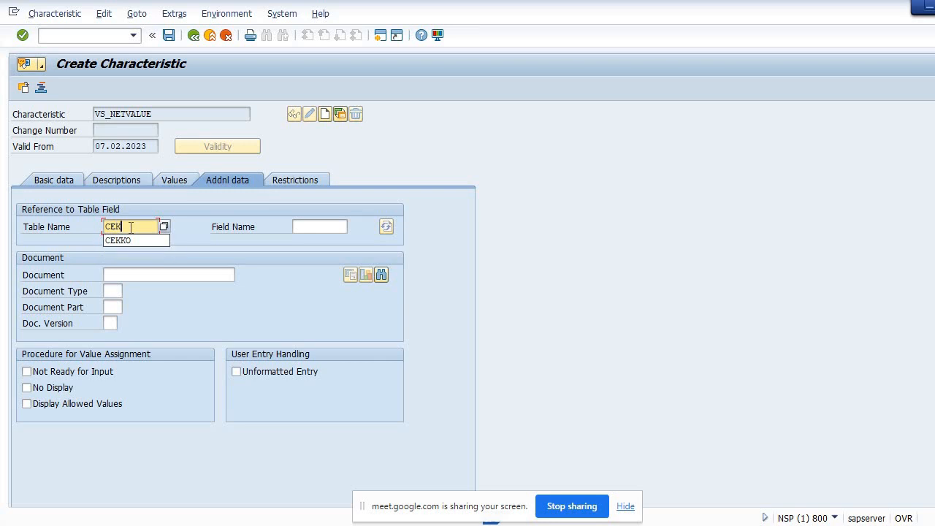
{"action": "type", "text": "KO"}
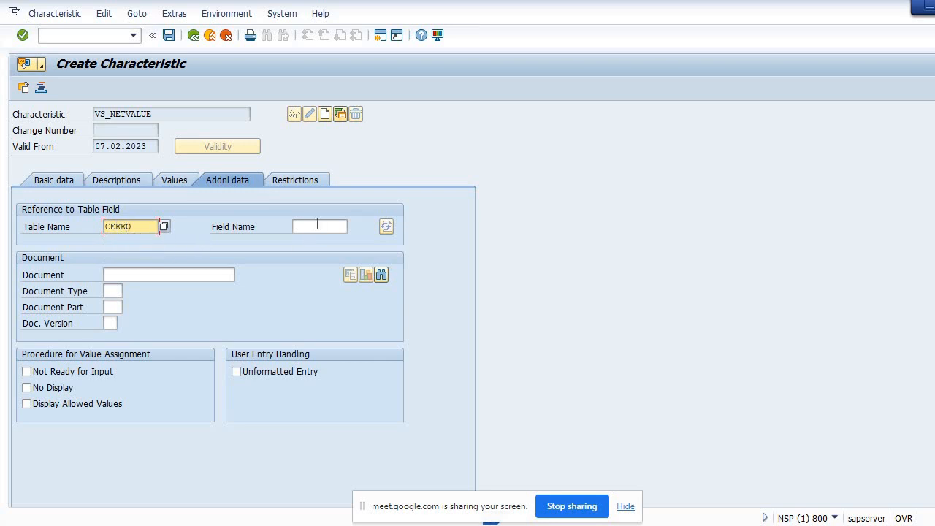
{"action": "left_click", "coordinate": [317, 224]}
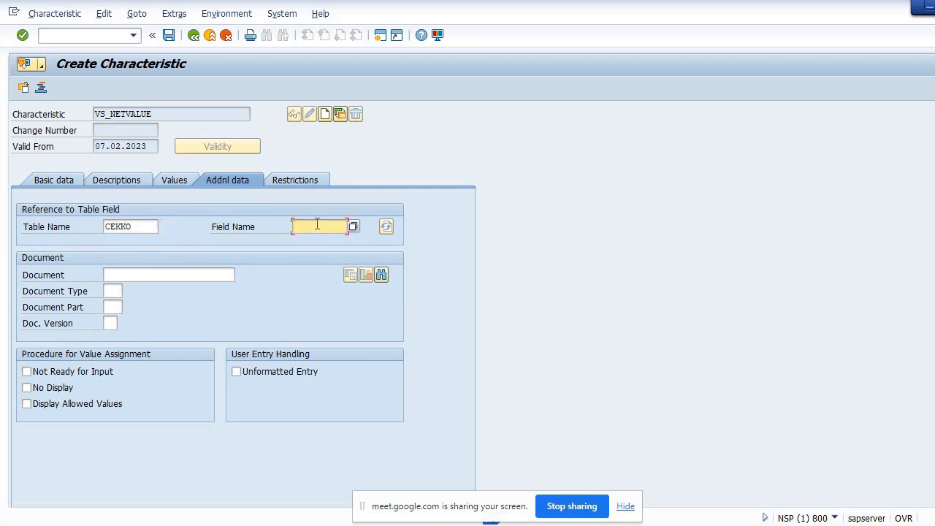
{"action": "type", "text": "GN"}
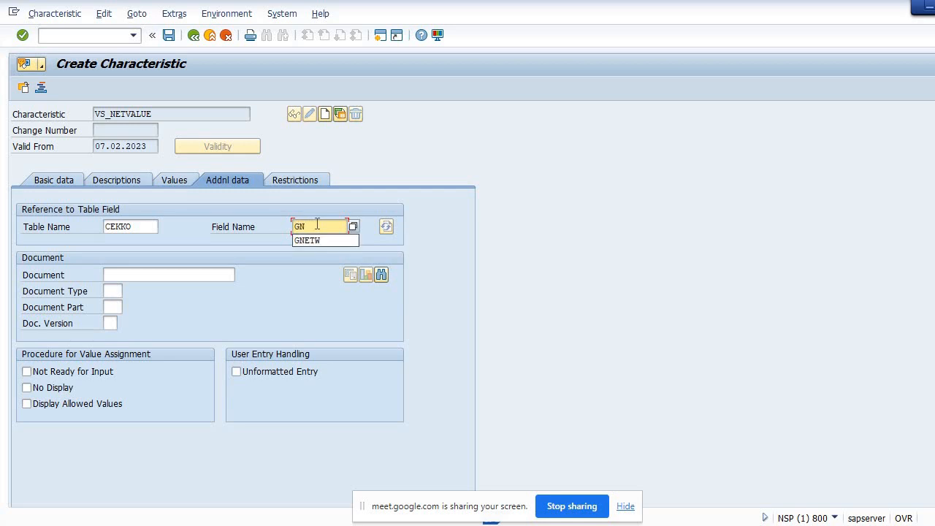
{"action": "type", "text": "ETW"}
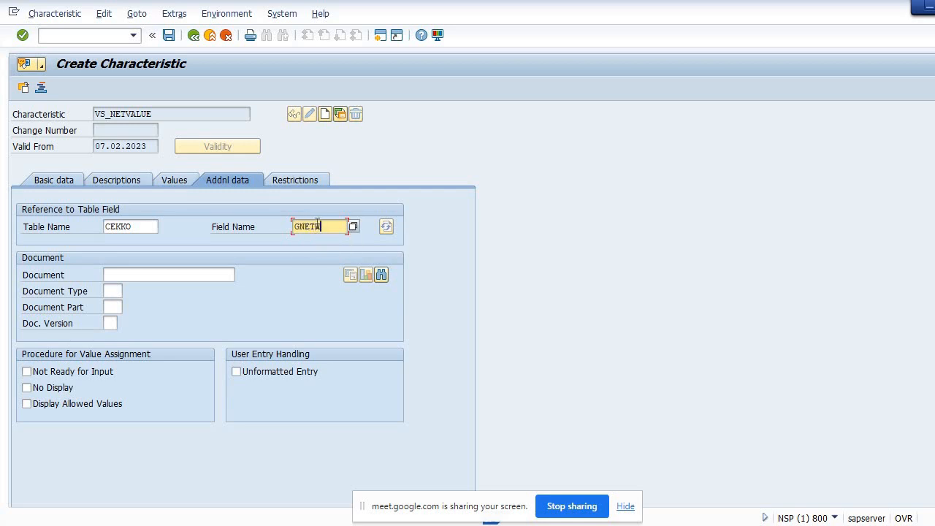
{"action": "left_click_drag", "start_coordinate": [322, 227], "coordinate": [293, 227]}
{"action": "left_click_drag", "start_coordinate": [154, 228], "coordinate": [102, 228]}
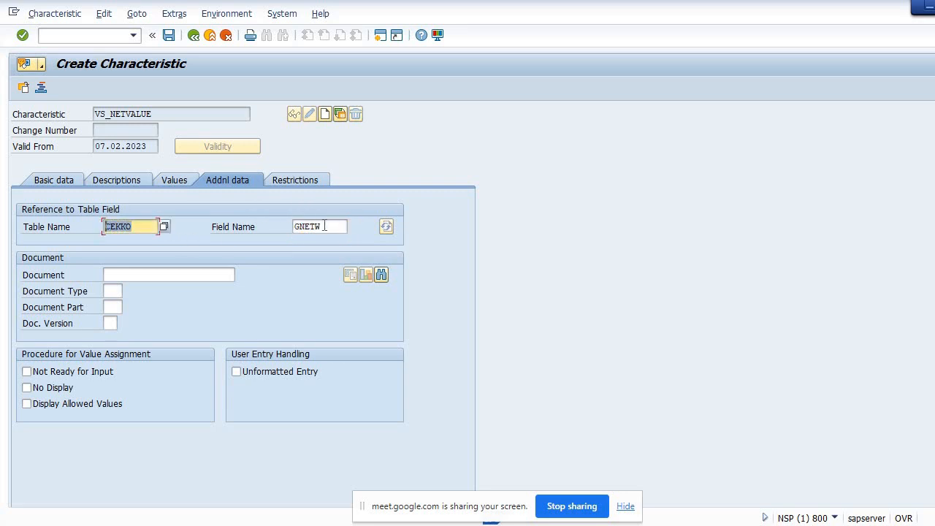
{"action": "left_click_drag", "start_coordinate": [325, 227], "coordinate": [291, 230]}
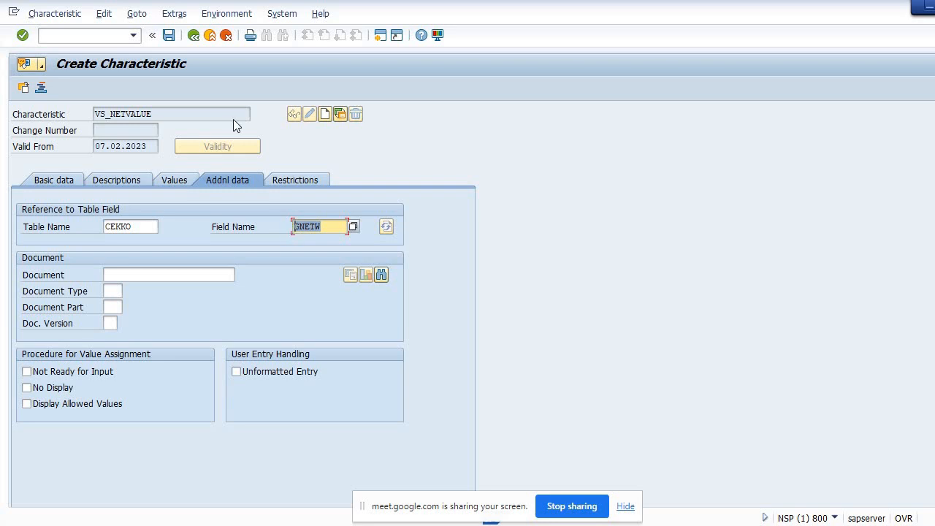
Open a new session and start transaction SE11
{"action": "left_click", "coordinate": [282, 18]}
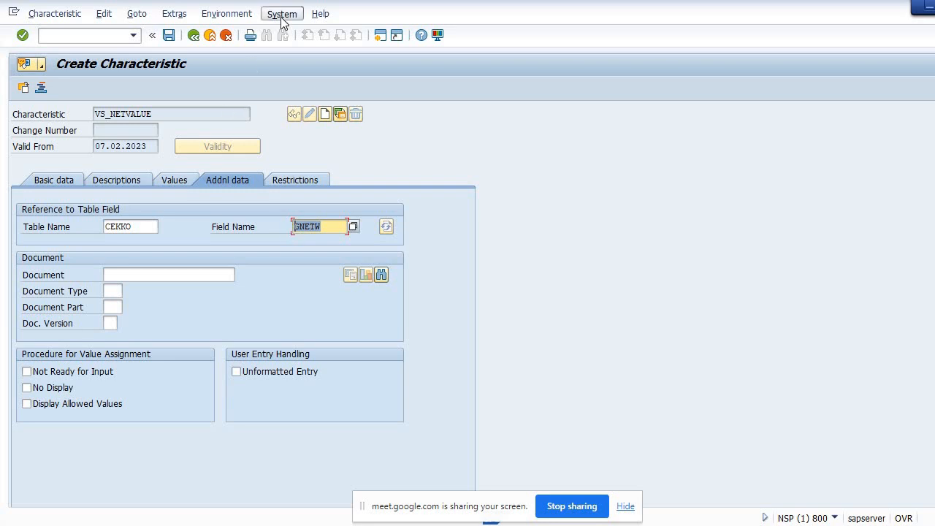
{"action": "left_click", "coordinate": [304, 32]}
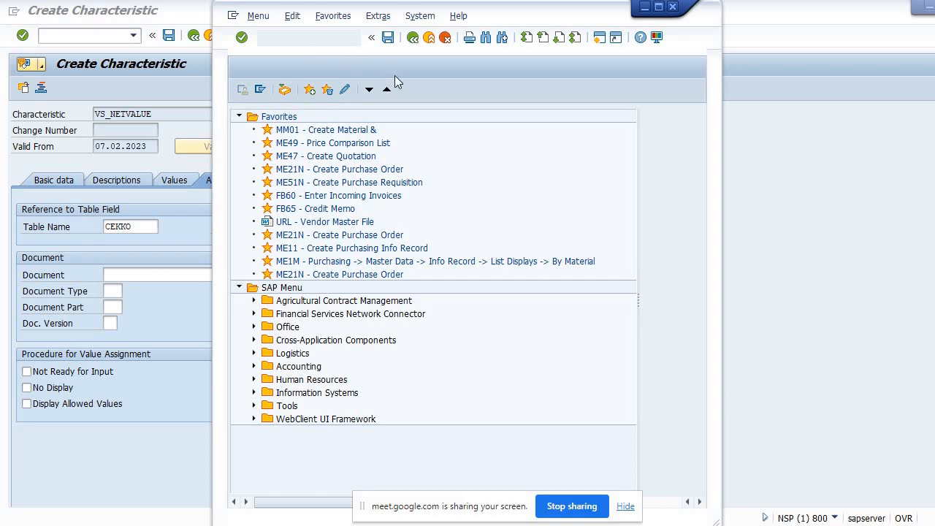
{"action": "type", "text": "E"}
{"action": "key", "text": "BackSpace"}
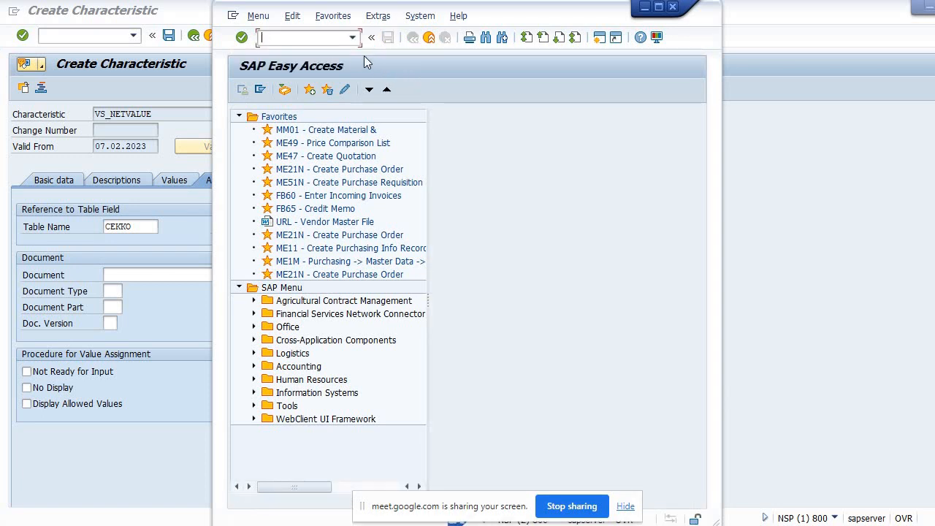
{"action": "type", "text": "SE11"}
{"action": "key", "text": "Return"}
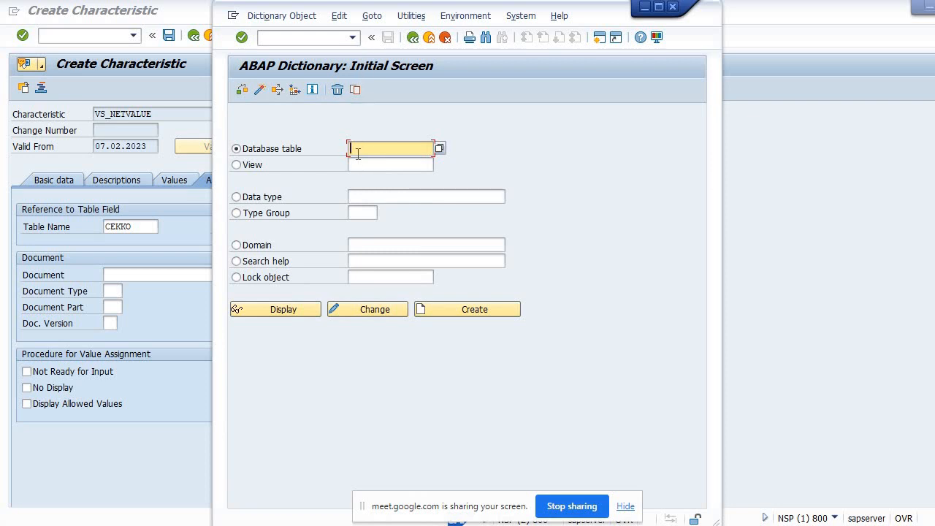
Display database table CEKKO in the ABAP Dictionary and maximize the window
{"action": "type", "text": "CEKKO"}
{"action": "left_click", "coordinate": [299, 309]}
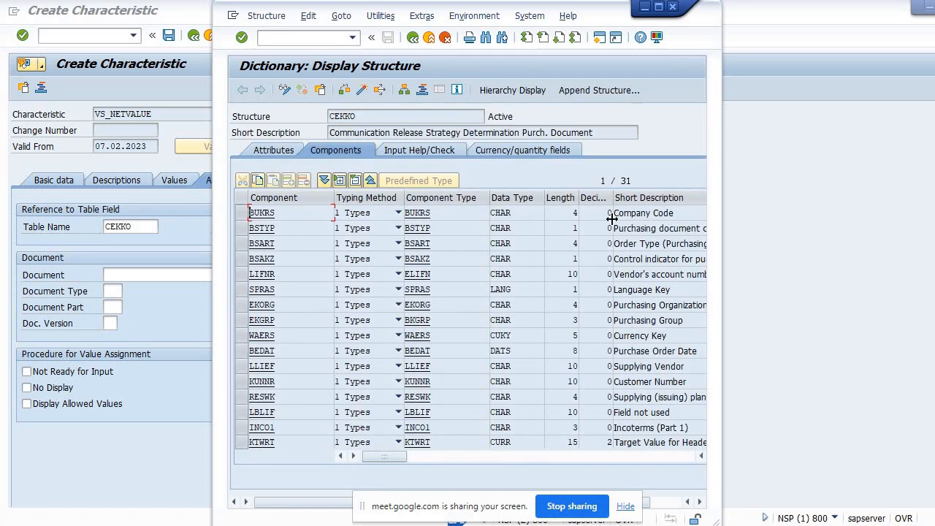
{"action": "left_click", "coordinate": [659, 8]}
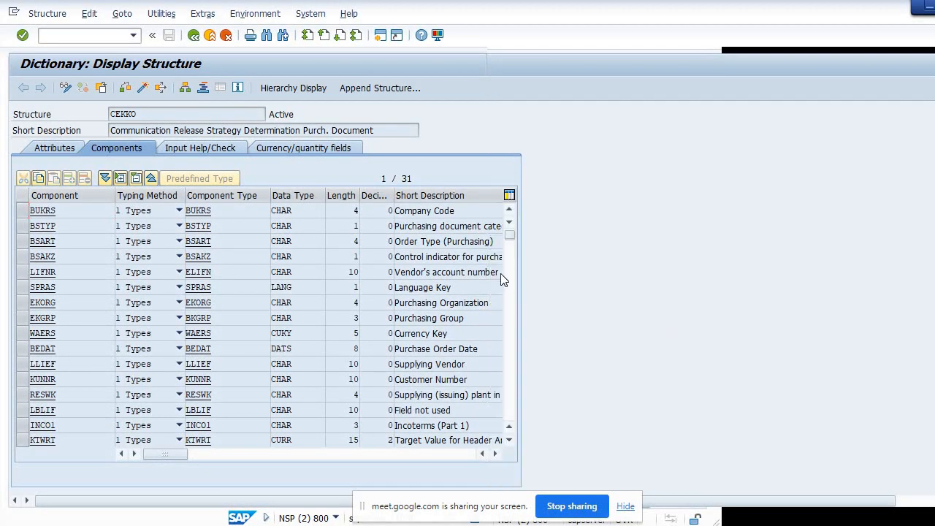
Scroll through the CEKKO components to examine the GNETW total net order value field
{"action": "left_click", "coordinate": [445, 212]}
{"action": "key", "text": "Down"}
{"action": "key", "text": "Down"}
{"action": "key", "text": "Down"}
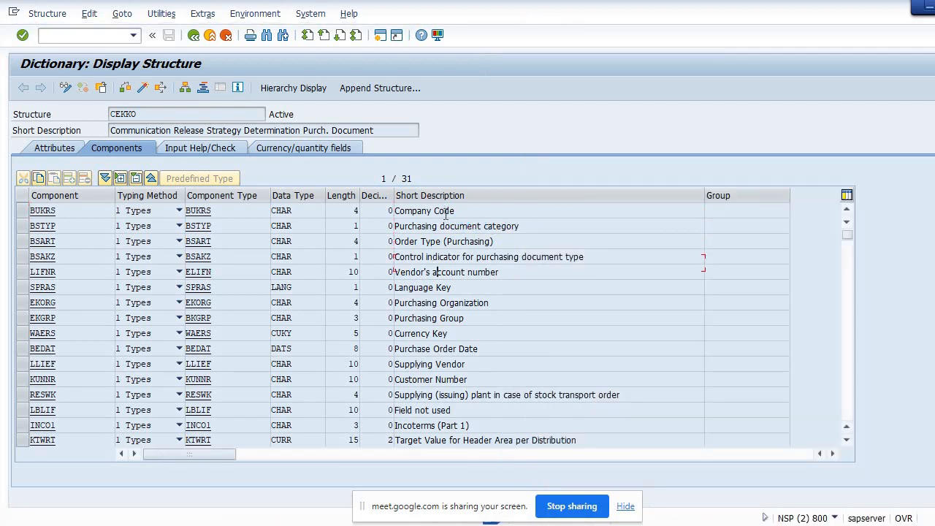
{"action": "key", "text": "Down"}
{"action": "key", "text": "Down"}
{"action": "key", "text": "Down"}
{"action": "key", "text": "Down"}
{"action": "key", "text": "Down"}
{"action": "key", "text": "Down"}
{"action": "left_click", "coordinate": [846, 249]}
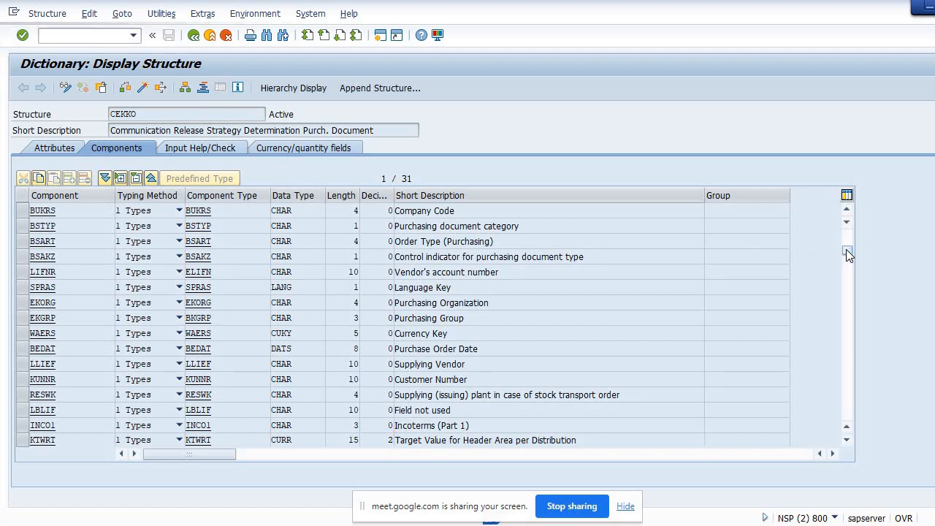
{"action": "scroll", "coordinate": [846, 249], "scroll_direction": "down", "scroll_amount": 1}
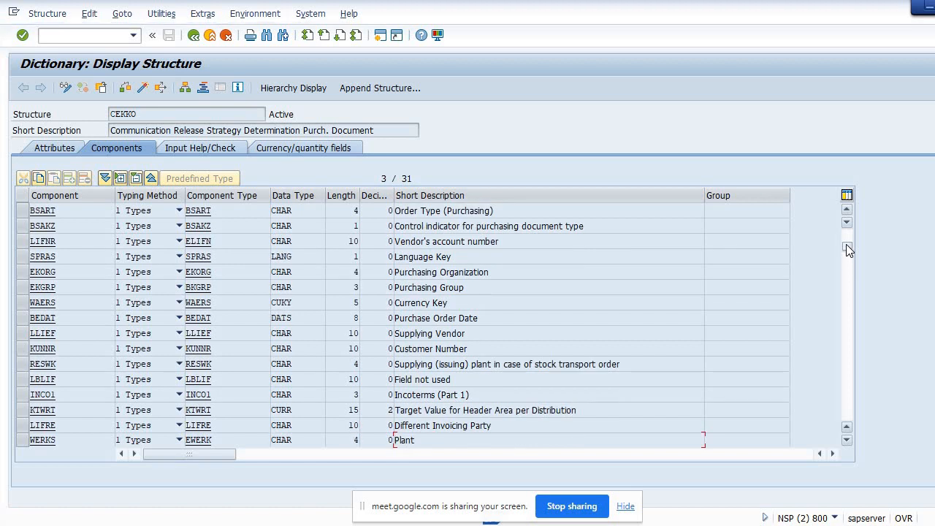
{"action": "left_click_drag", "start_coordinate": [848, 249], "coordinate": [848, 252]}
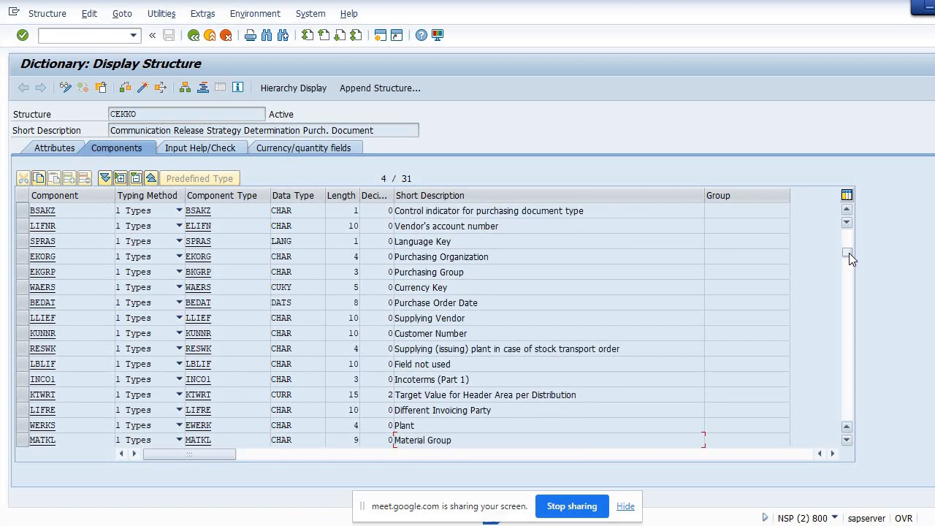
{"action": "left_click_drag", "start_coordinate": [849, 253], "coordinate": [849, 262]}
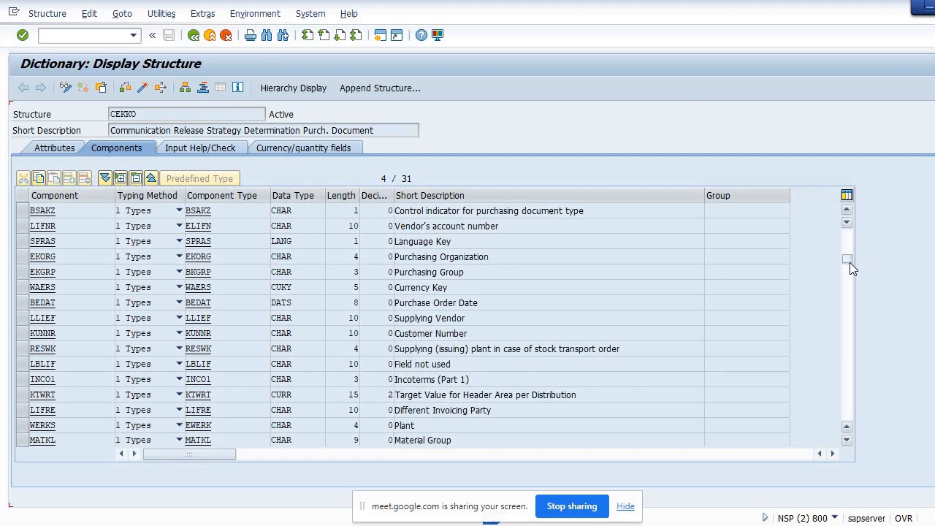
{"action": "left_click_drag", "start_coordinate": [847, 257], "coordinate": [850, 277]}
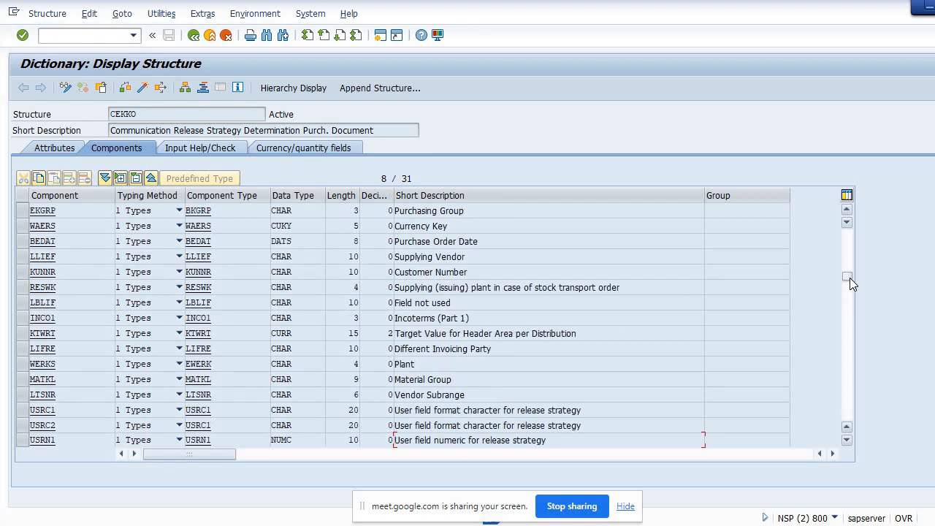
{"action": "left_click_drag", "start_coordinate": [847, 275], "coordinate": [846, 302]}
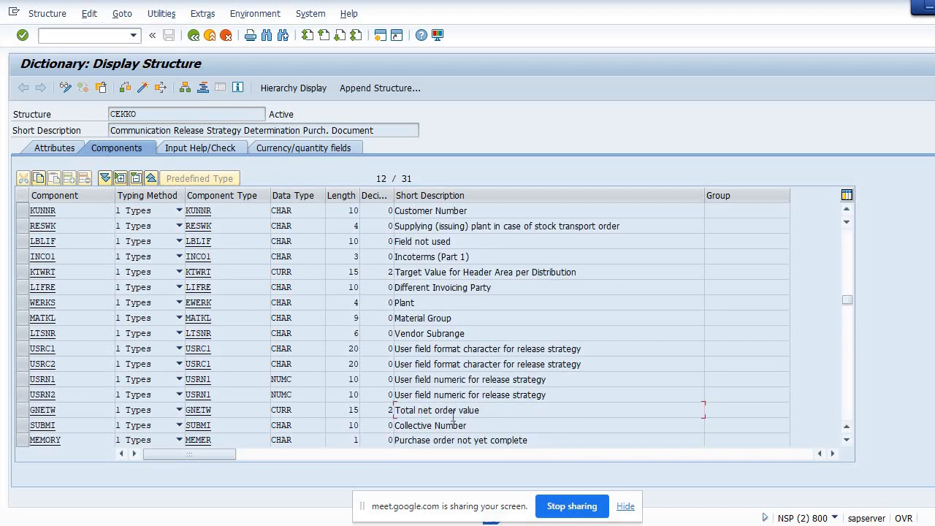
{"action": "left_click_drag", "start_coordinate": [479, 410], "coordinate": [393, 411]}
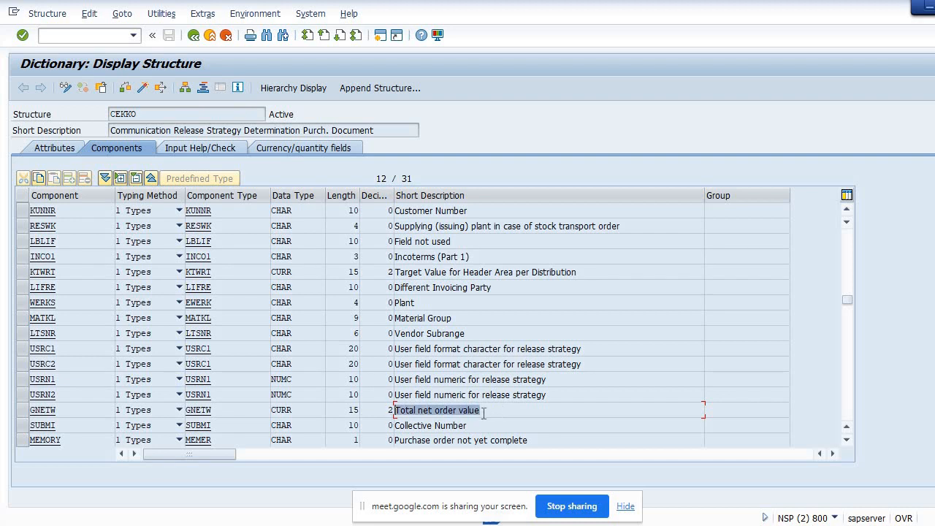
{"action": "left_click_drag", "start_coordinate": [482, 411], "coordinate": [401, 414]}
{"action": "left_click", "coordinate": [214, 410]}
{"action": "left_click_drag", "start_coordinate": [214, 410], "coordinate": [182, 417]}
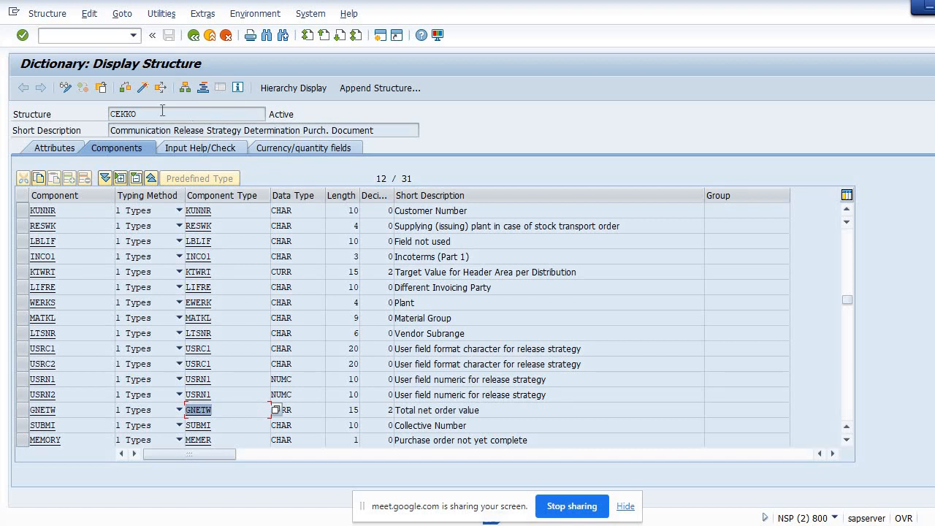
Return to the characteristic and confirm the CEKKO-GNETW table field reference, acknowledging the ABAP Dictionary format messages
{"action": "left_click_drag", "start_coordinate": [162, 111], "coordinate": [108, 122]}
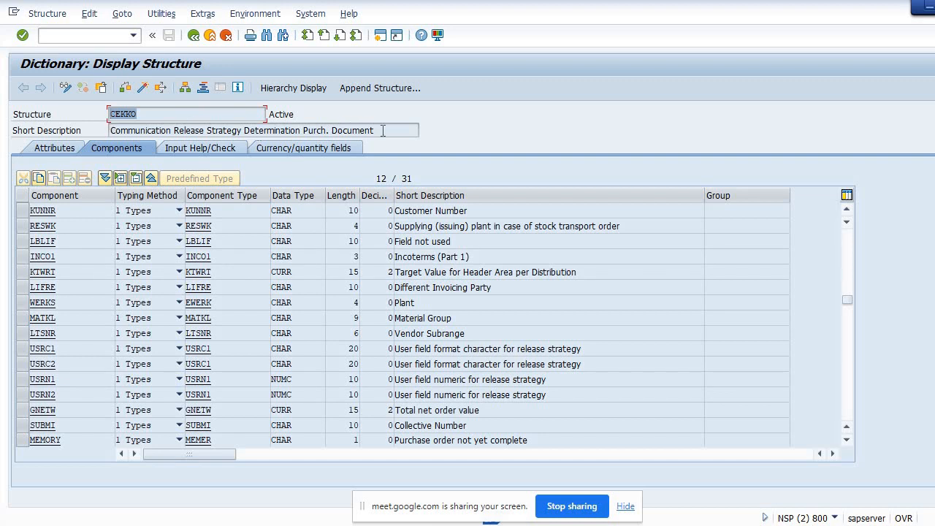
{"action": "left_click_drag", "start_coordinate": [375, 131], "coordinate": [108, 134]}
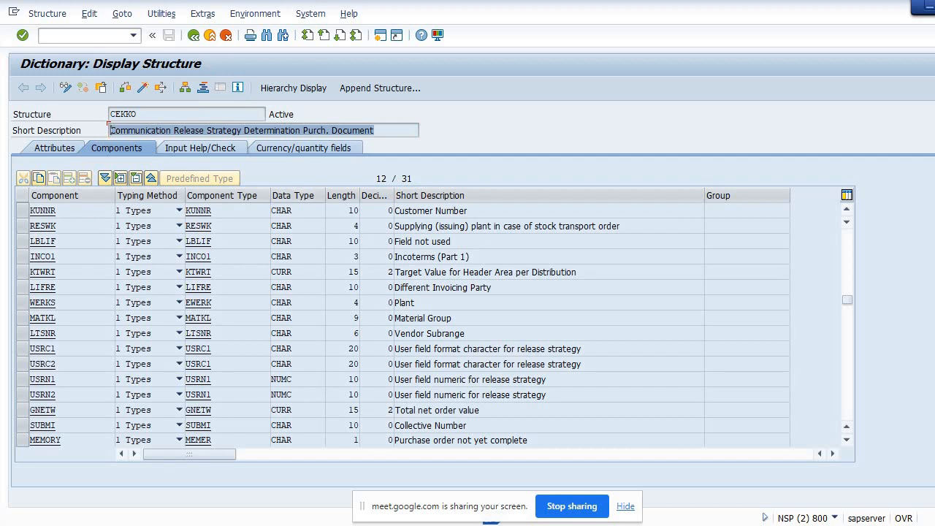
{"action": "left_click", "coordinate": [463, 501]}
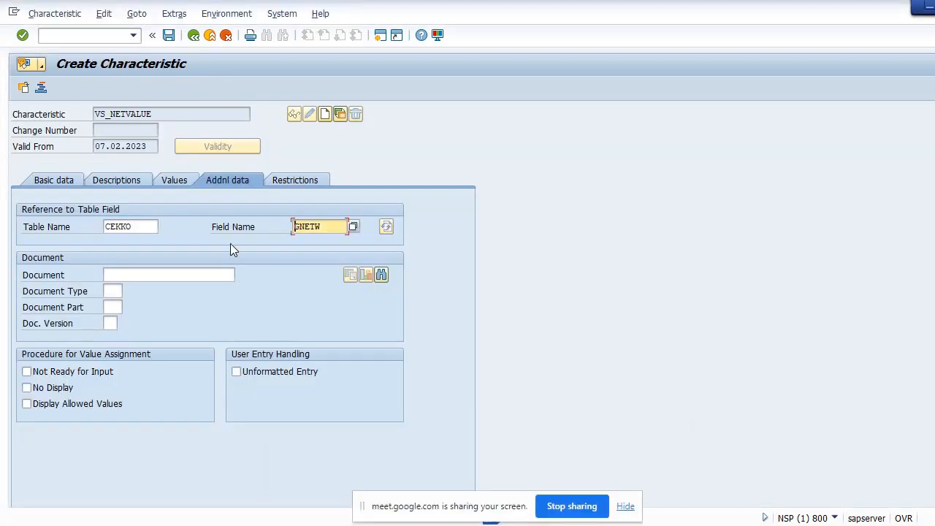
{"action": "key", "text": "Return"}
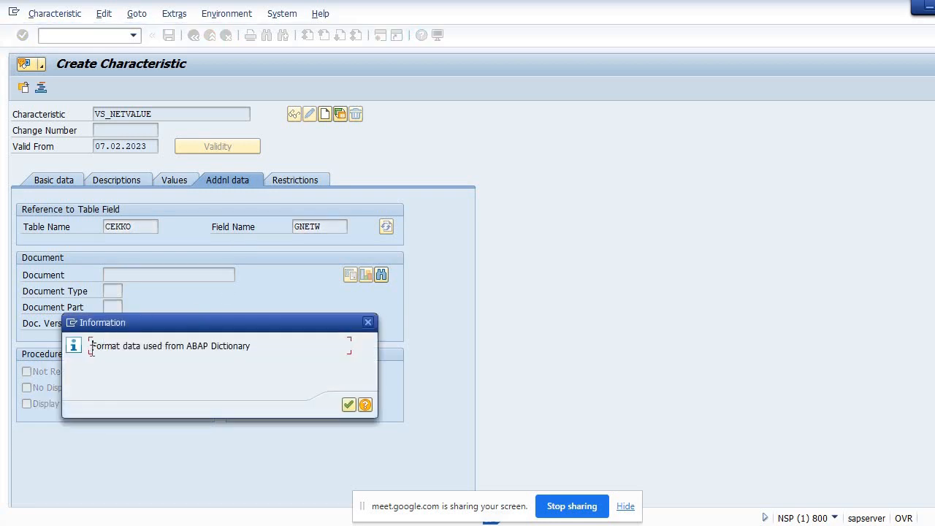
{"action": "left_click_drag", "start_coordinate": [92, 347], "coordinate": [257, 351]}
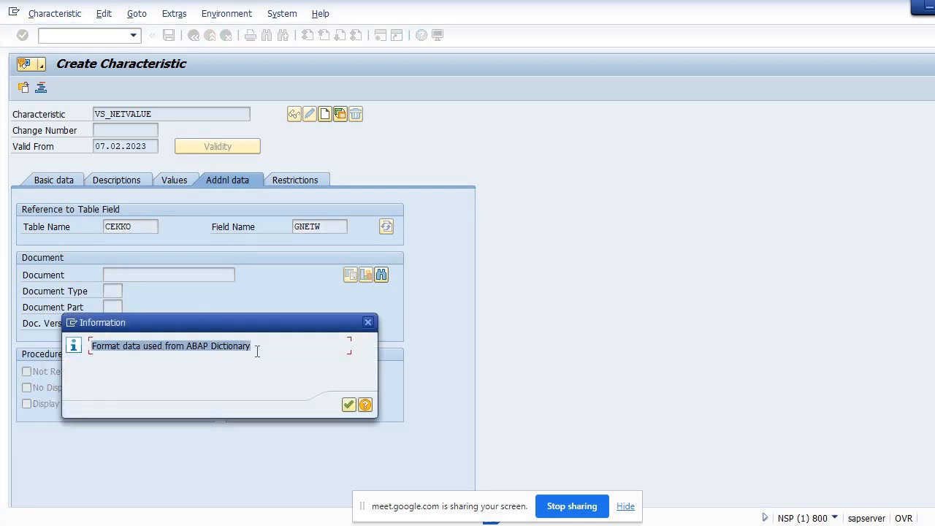
{"action": "left_click", "coordinate": [350, 405]}
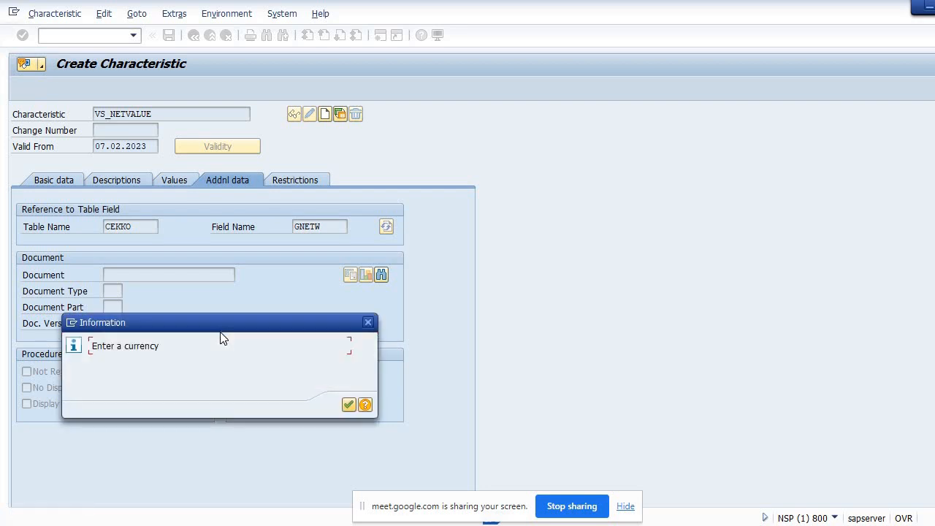
{"action": "left_click", "coordinate": [348, 405]}
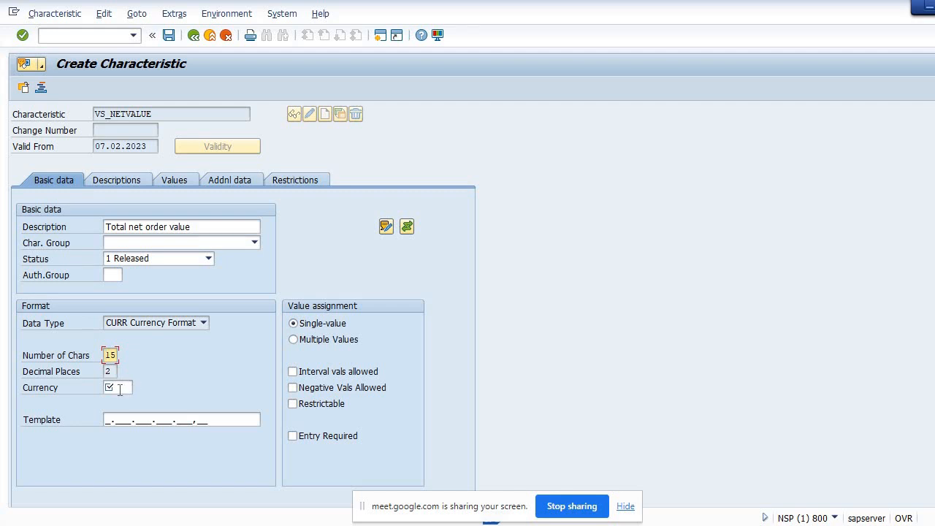
Set the currency to INR, switch value assignment to multiple values, and save the VS_NETVALUE characteristic
{"action": "left_click", "coordinate": [120, 390]}
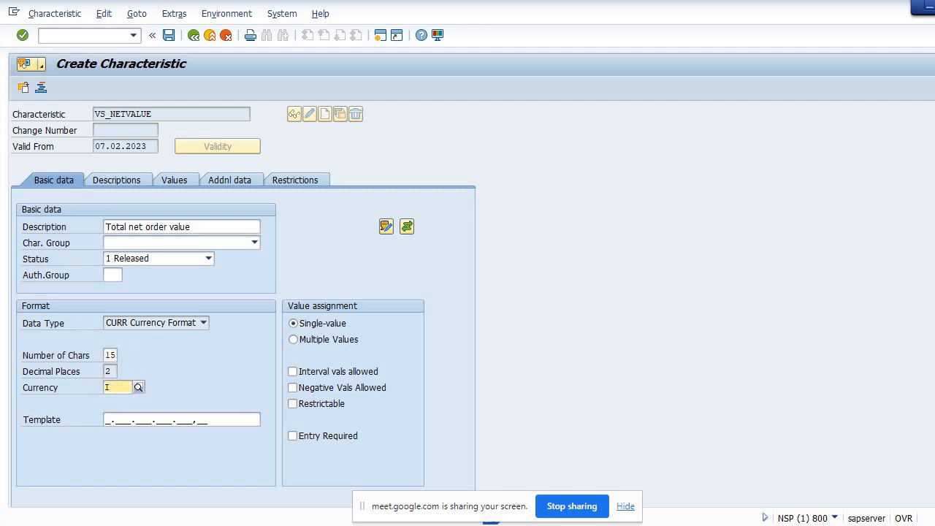
{"action": "type", "text": "INR"}
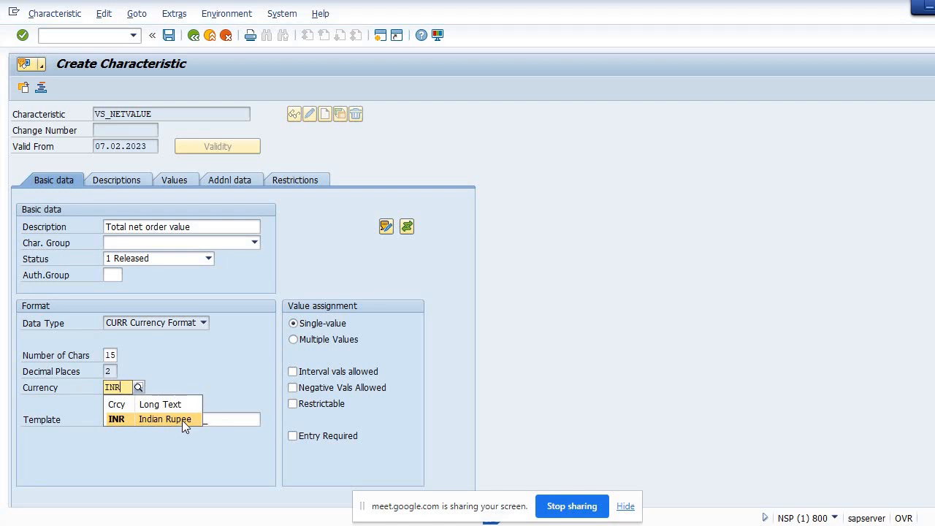
{"action": "left_click", "coordinate": [182, 420]}
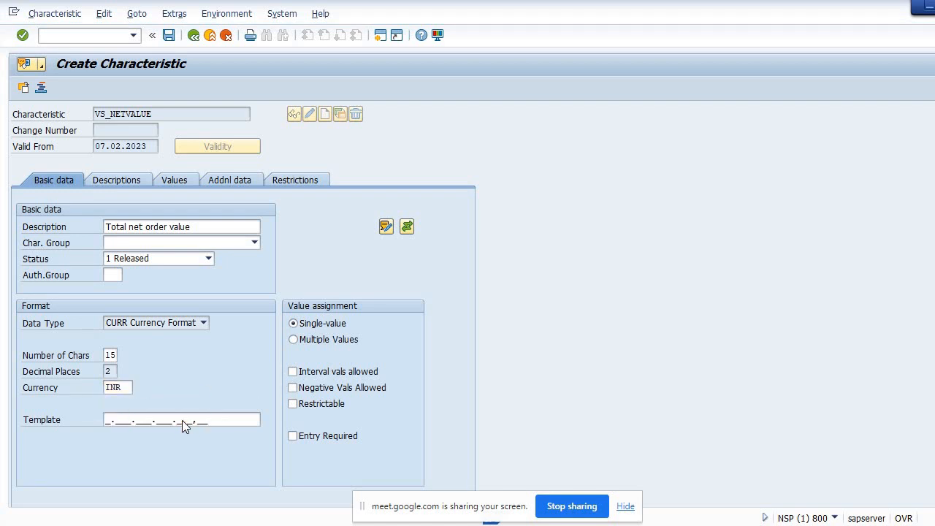
{"action": "left_click", "coordinate": [294, 340]}
{"action": "left_click", "coordinate": [169, 36]}
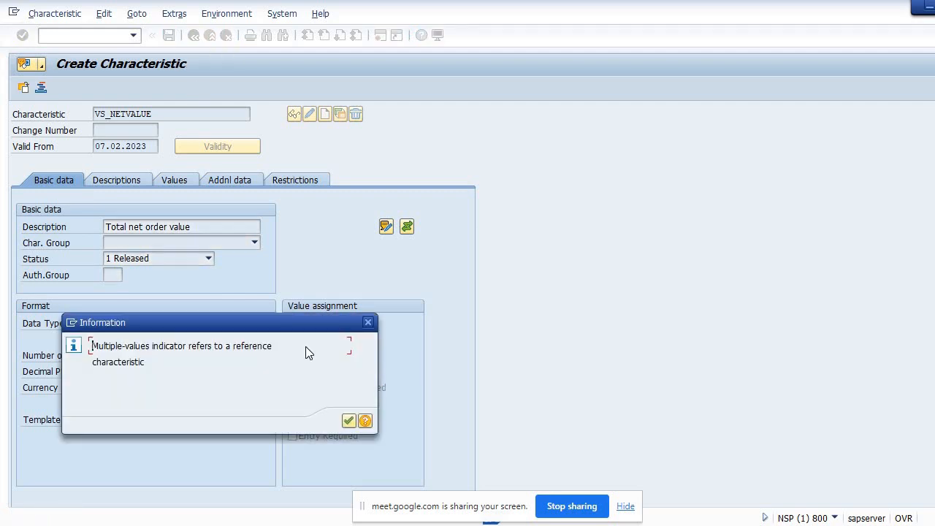
{"action": "left_click", "coordinate": [349, 420]}
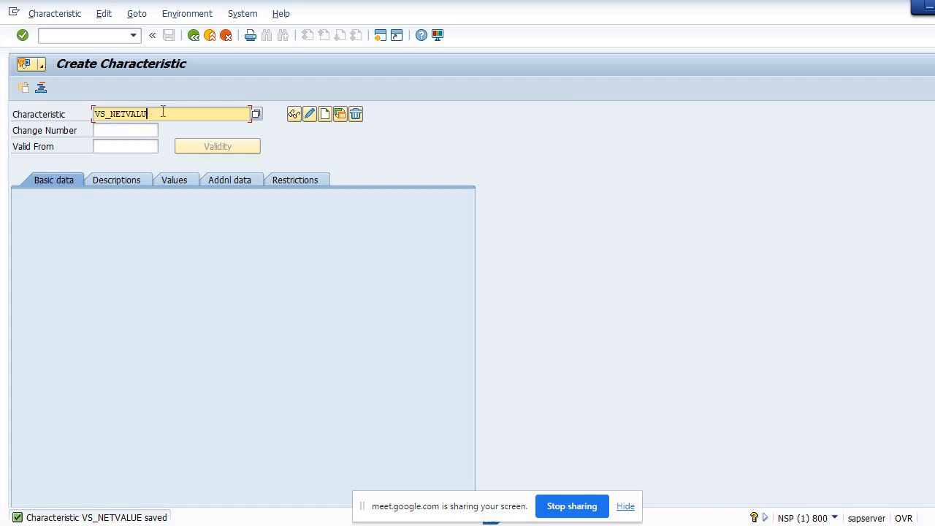
Start creating a new characteristic named VS_Plant
{"action": "key", "text": "BackSpace"}
{"action": "key", "text": "BackSpace"}
{"action": "key", "text": "BackSpace"}
{"action": "key", "text": "BackSpace"}
{"action": "key", "text": "BackSpace"}
{"action": "key", "text": "BackSpace"}
{"action": "key", "text": "BackSpace"}
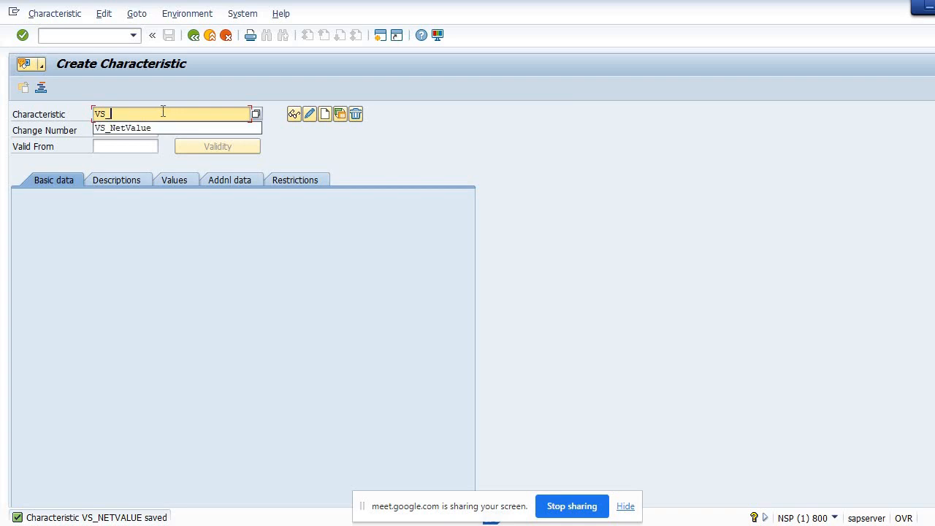
{"action": "type", "text": "Plant"}
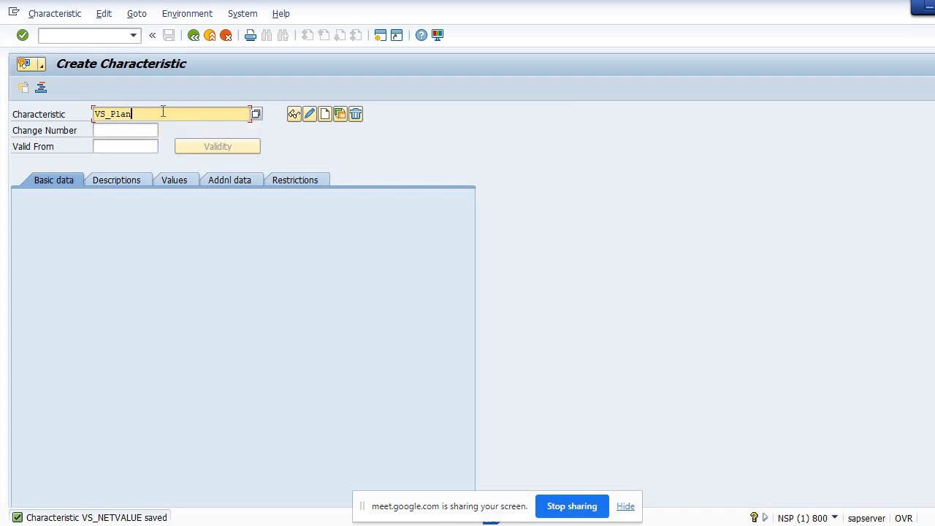
{"action": "left_click", "coordinate": [324, 115]}
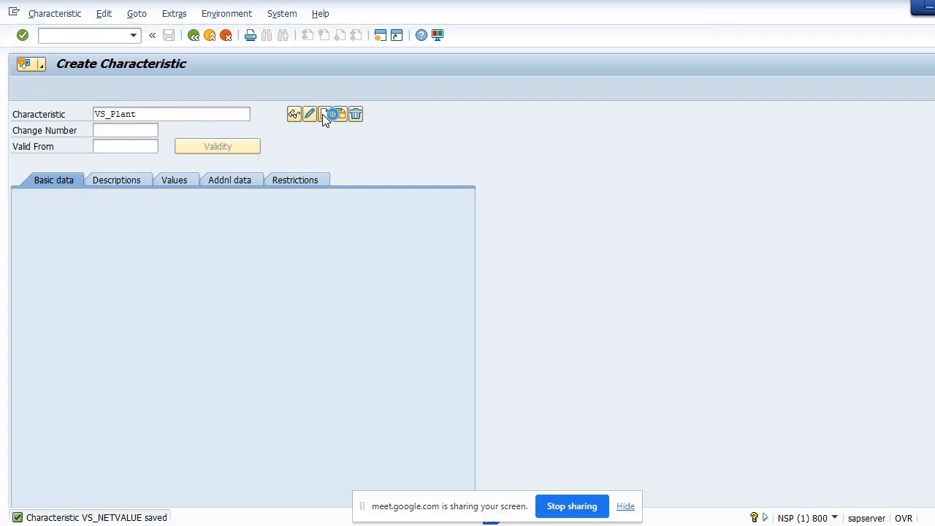
On the additional data tab, reference table name CEKKO and field name WERKS
{"action": "left_click", "coordinate": [244, 180]}
{"action": "left_click", "coordinate": [112, 226]}
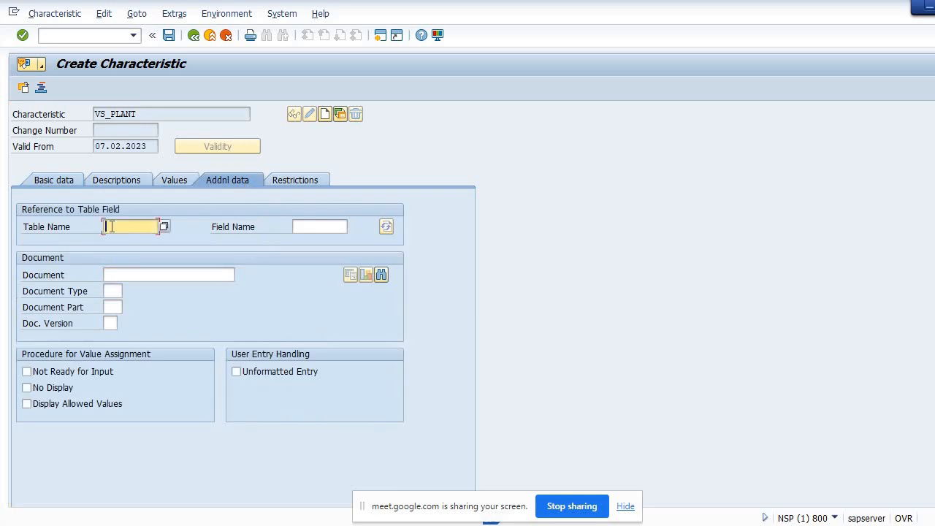
{"action": "type", "text": "CRKKO"}
{"action": "left_click", "coordinate": [315, 226]}
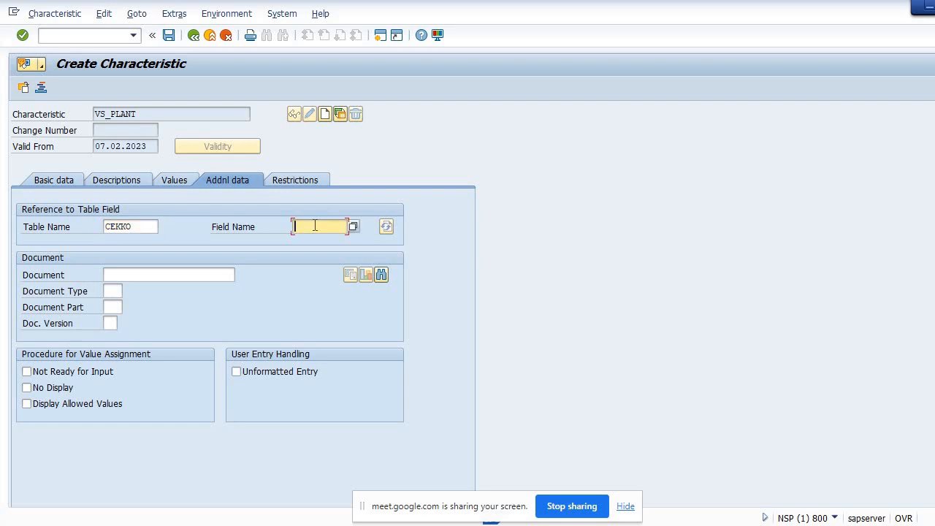
{"action": "type", "text": "WE"}
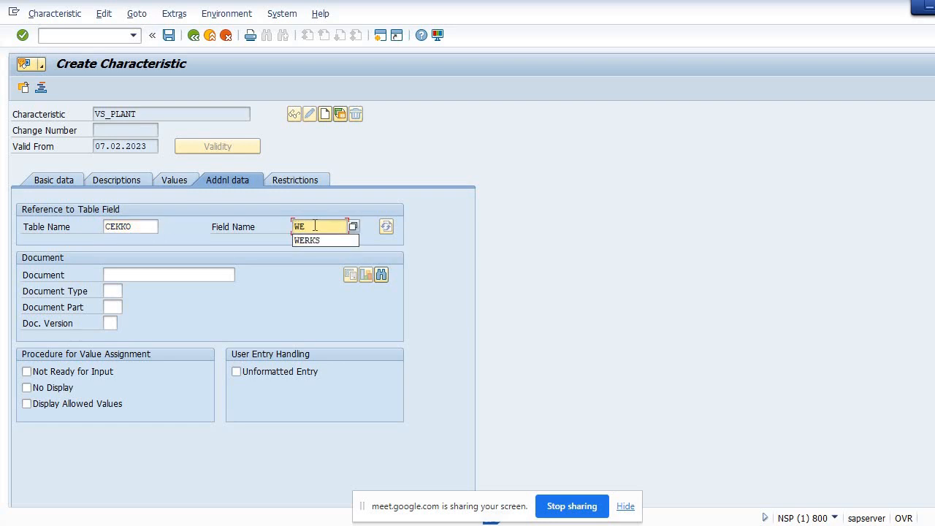
{"action": "type", "text": "RKS"}
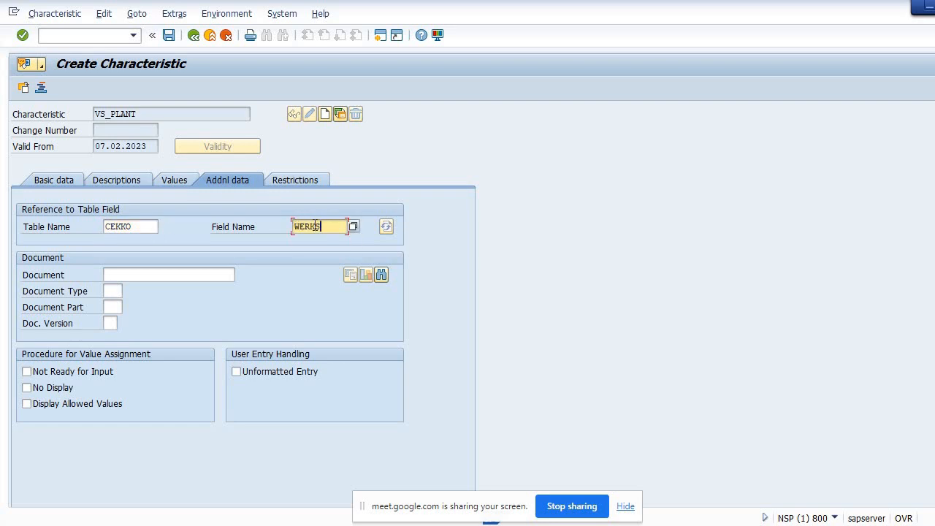
{"action": "left_click_drag", "start_coordinate": [323, 226], "coordinate": [284, 228]}
Save the VS_PLANT characteristic, acknowledging the format message, and leave the transaction
{"action": "left_click", "coordinate": [170, 37]}
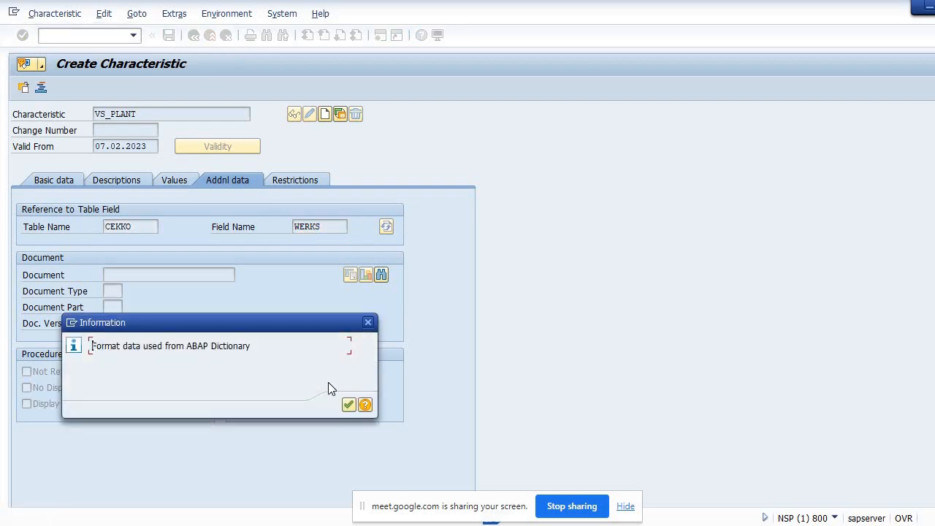
{"action": "left_click", "coordinate": [348, 405]}
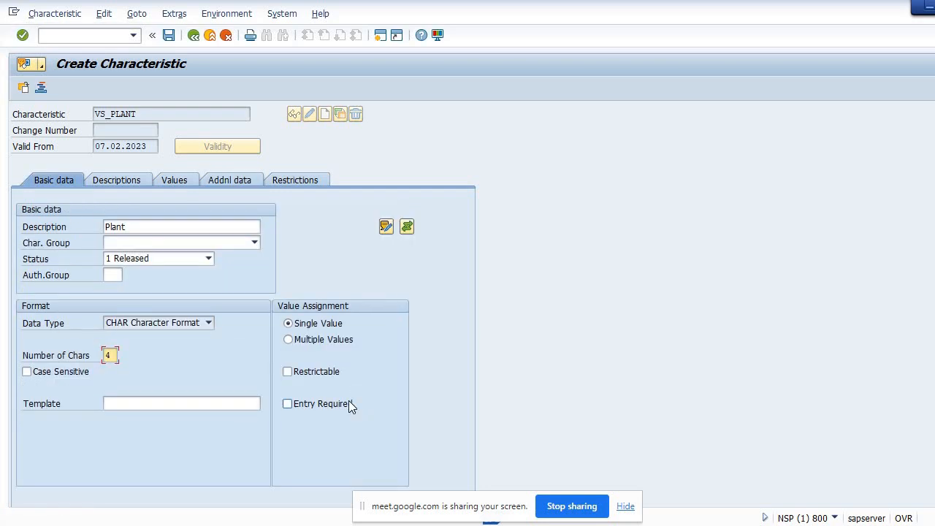
{"action": "left_click", "coordinate": [168, 36]}
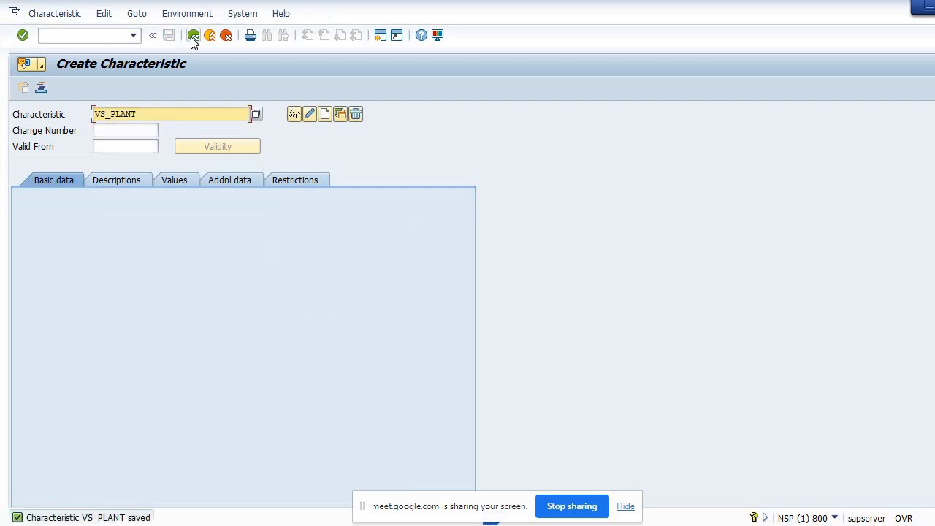
{"action": "left_click", "coordinate": [193, 36]}
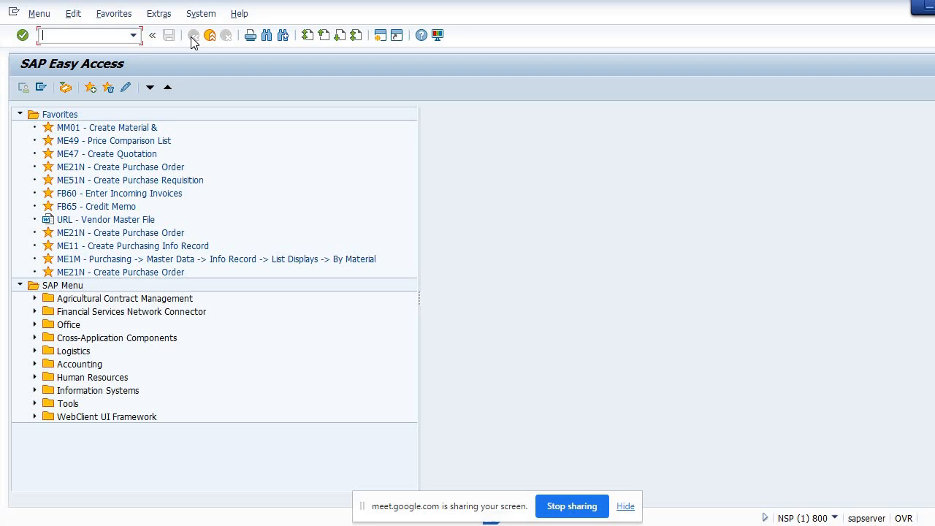
Start transaction CL02 and enter the class name VS_Release Class
{"action": "type", "text": "cl02"}
{"action": "key", "text": "Return"}
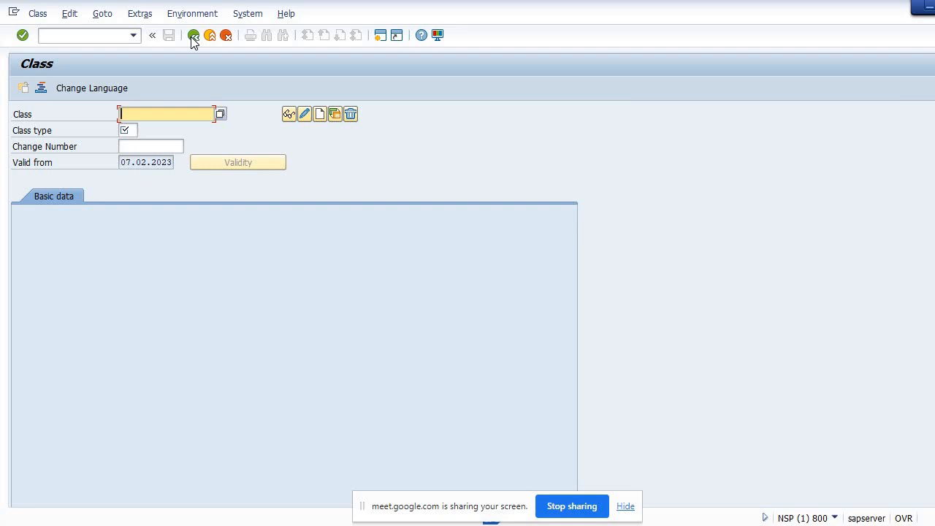
{"action": "type", "text": "V"}
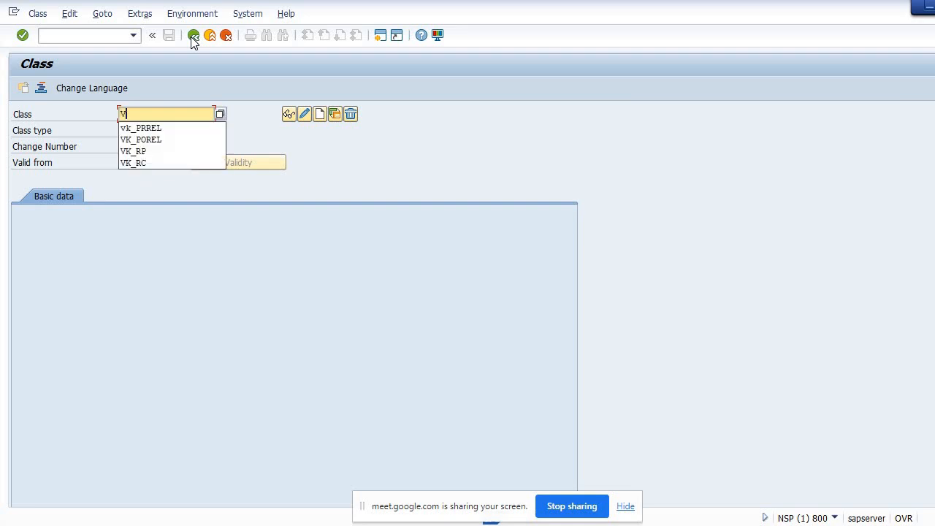
{"action": "type", "text": "S_"}
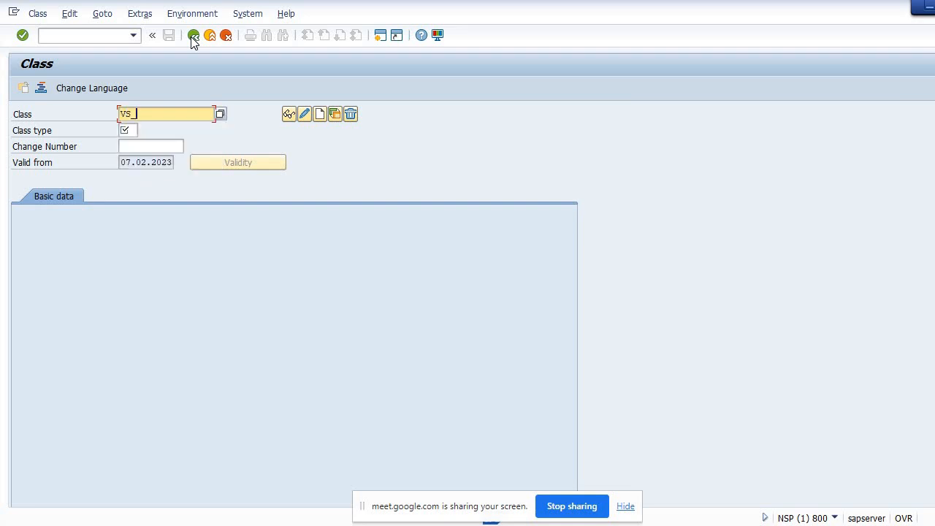
{"action": "type", "text": "Release Class"}
Set the class type to 032 Release strategy from the class type list
{"action": "left_click", "coordinate": [130, 130]}
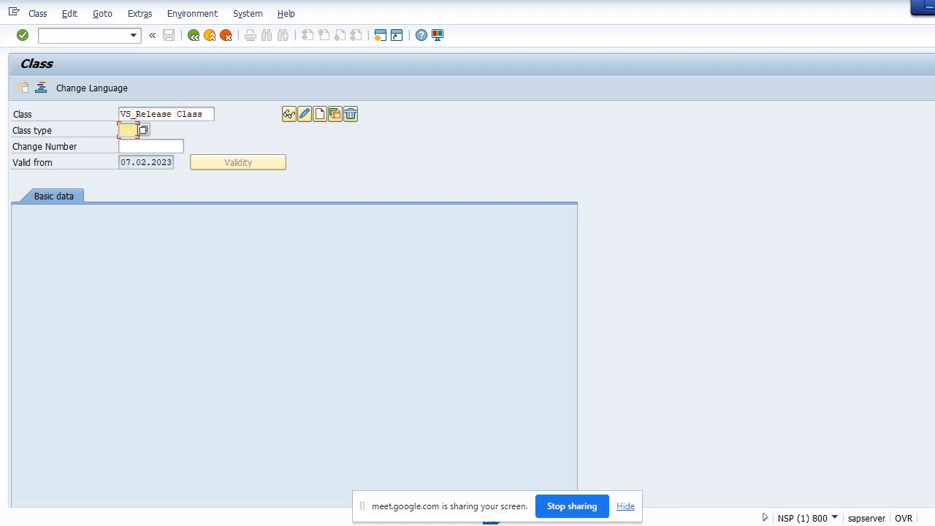
{"action": "left_click", "coordinate": [143, 131]}
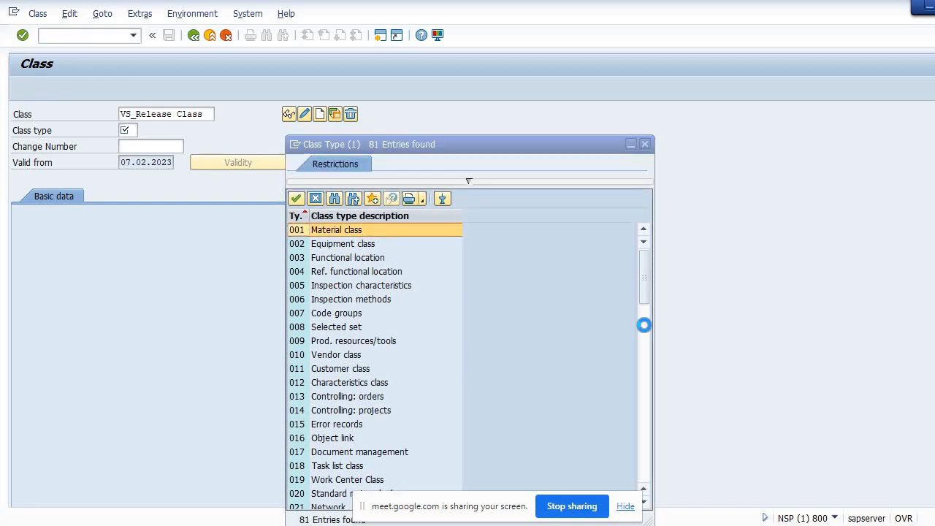
{"action": "left_click", "coordinate": [644, 325]}
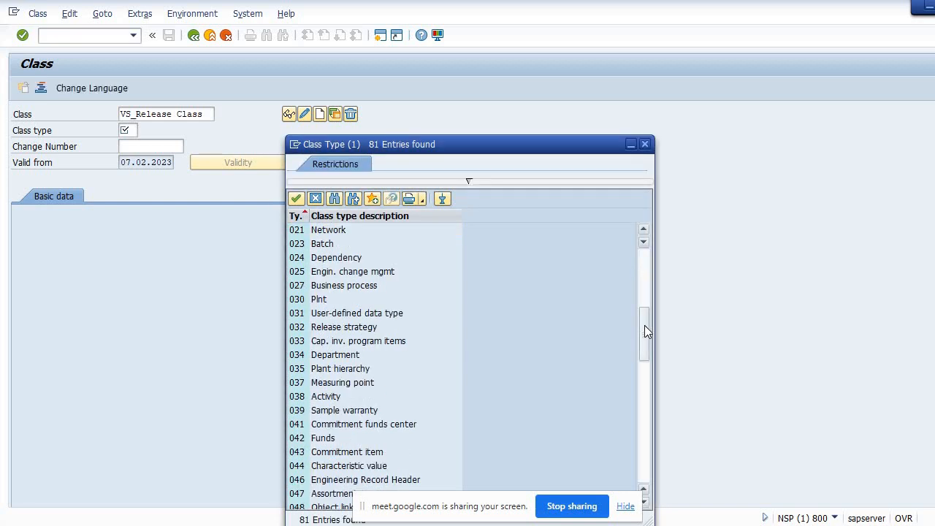
{"action": "double_click", "coordinate": [317, 329]}
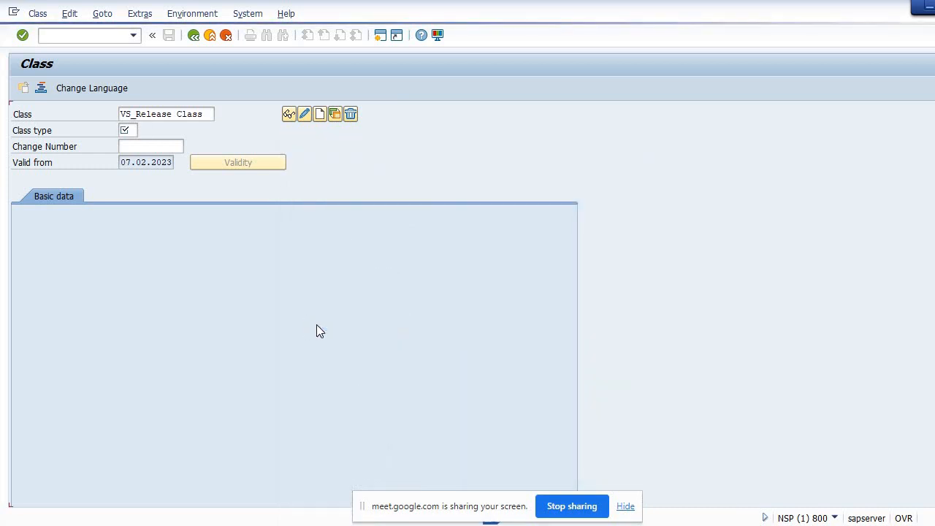
Create the class and set its description to Release Strategy Class for PO
{"action": "left_click", "coordinate": [320, 114]}
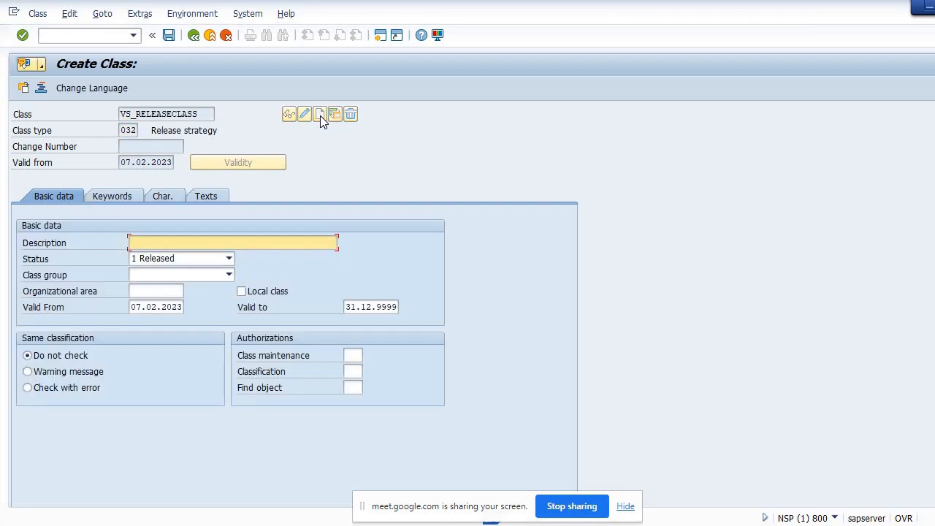
{"action": "type", "text": "Re"}
{"action": "key", "text": "Down"}
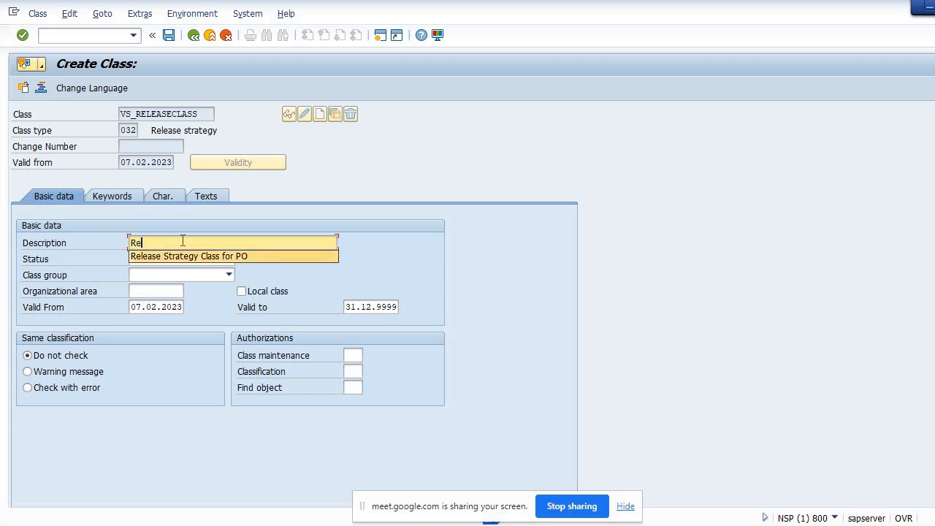
{"action": "key", "text": "Return"}
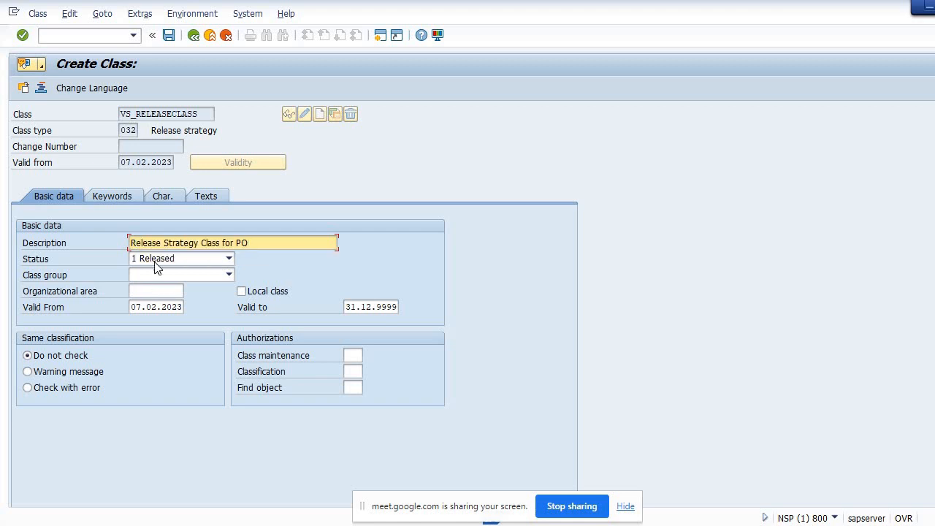
Assign characteristics VS_Netvalue and VS_Plant to the class and save the class
{"action": "left_click", "coordinate": [162, 197]}
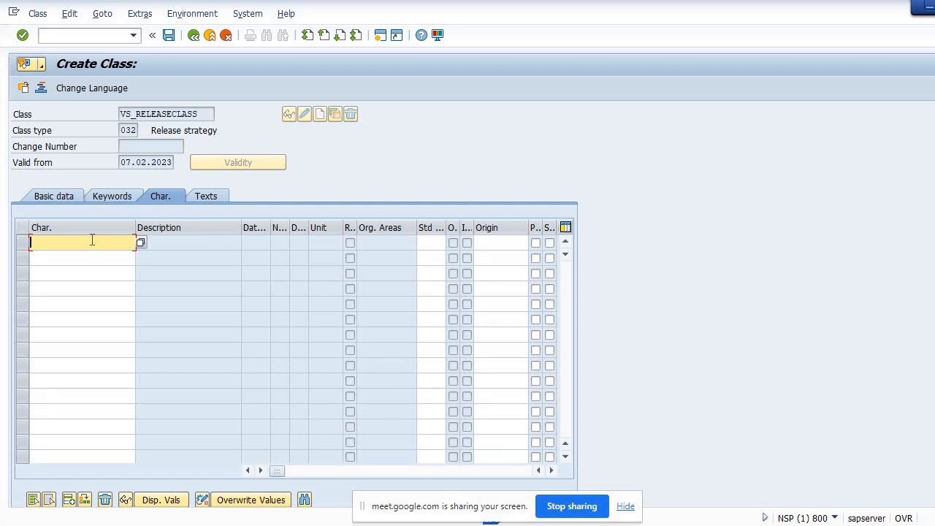
{"action": "type", "text": "VS_Netvalue"}
{"action": "left_click", "coordinate": [96, 261]}
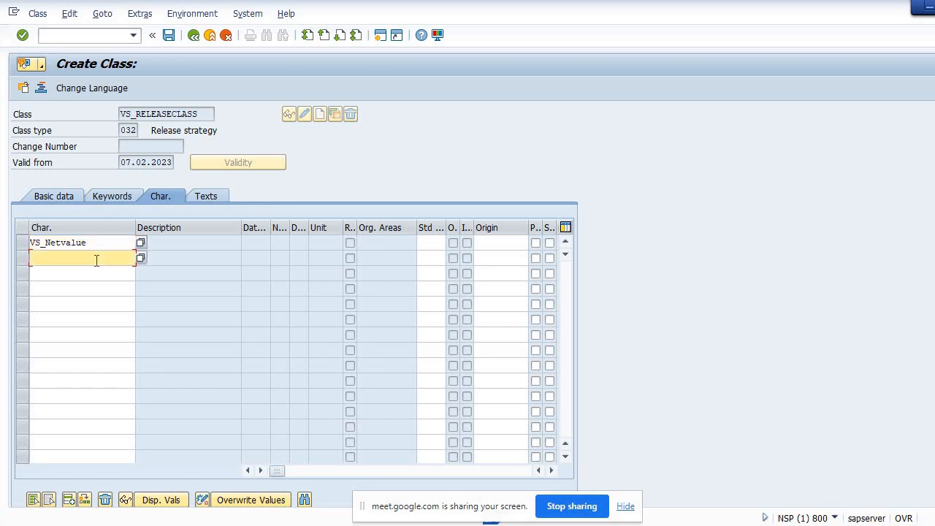
{"action": "type", "text": "VS_Plant"}
{"action": "key", "text": "Return"}
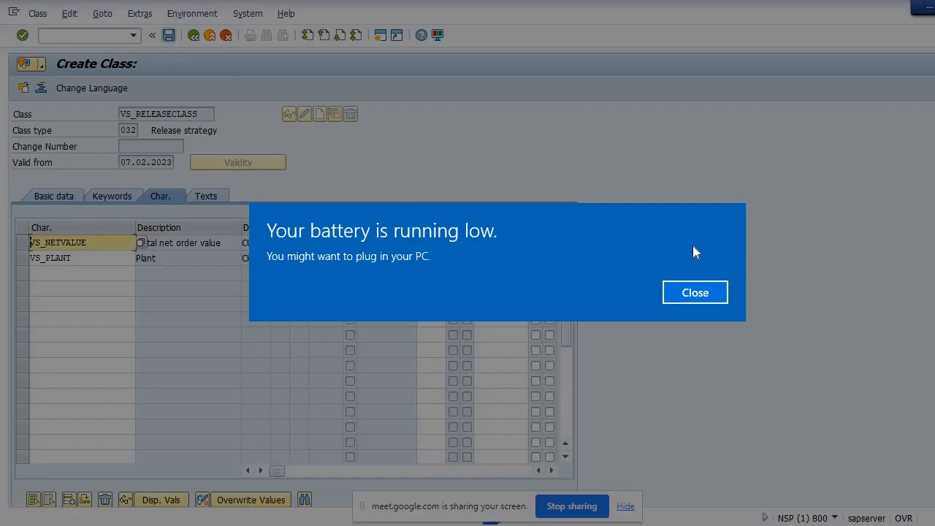
{"action": "left_click", "coordinate": [682, 299]}
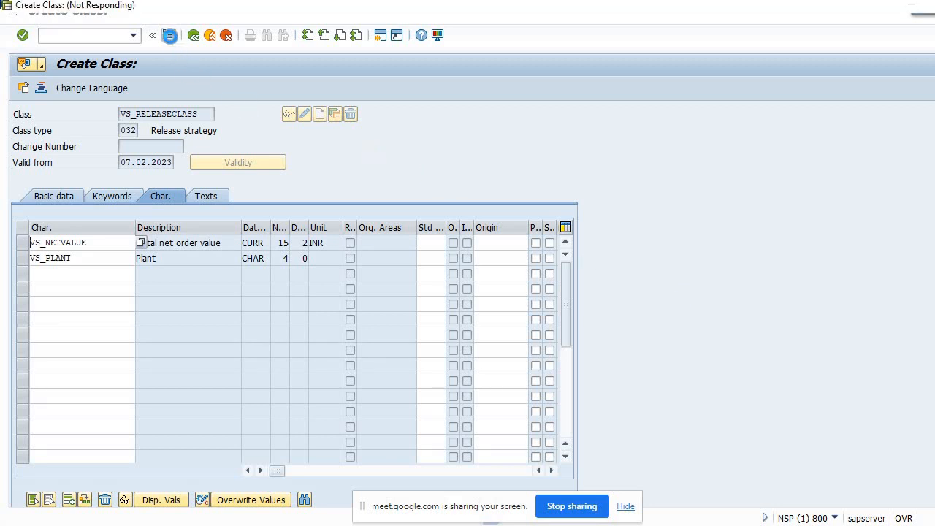
{"action": "left_click", "coordinate": [169, 35]}
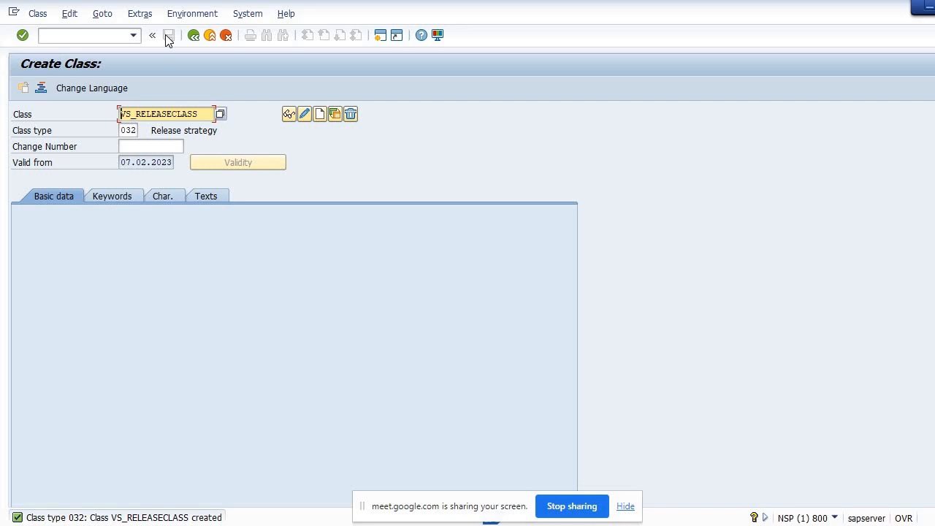
Leave the transaction and open the SAP Reference IMG through transaction SPRO
{"action": "left_click", "coordinate": [114, 35]}
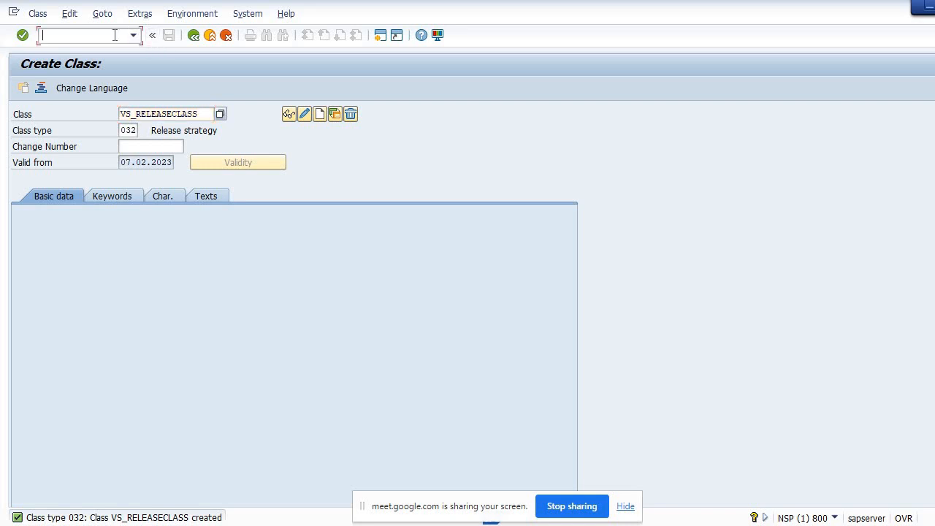
{"action": "type", "text": "/n"}
{"action": "key", "text": "Return"}
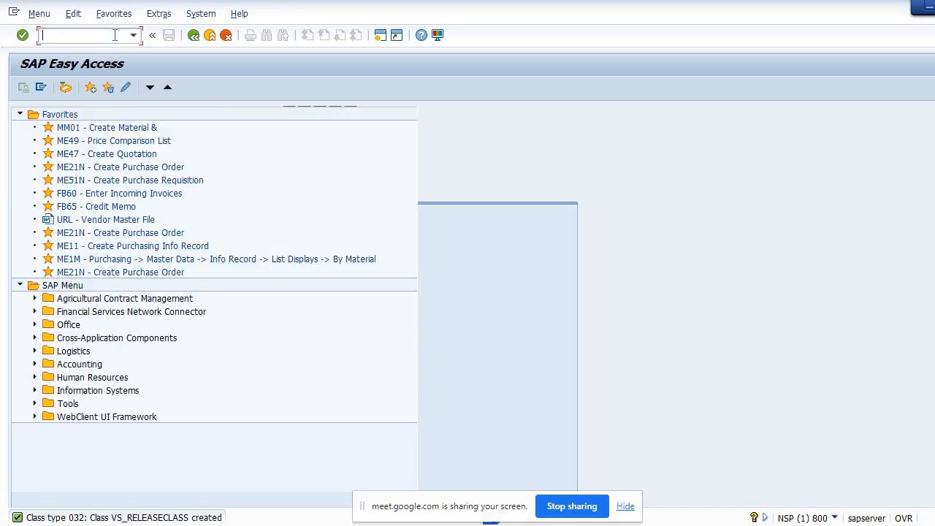
{"action": "type", "text": "s"}
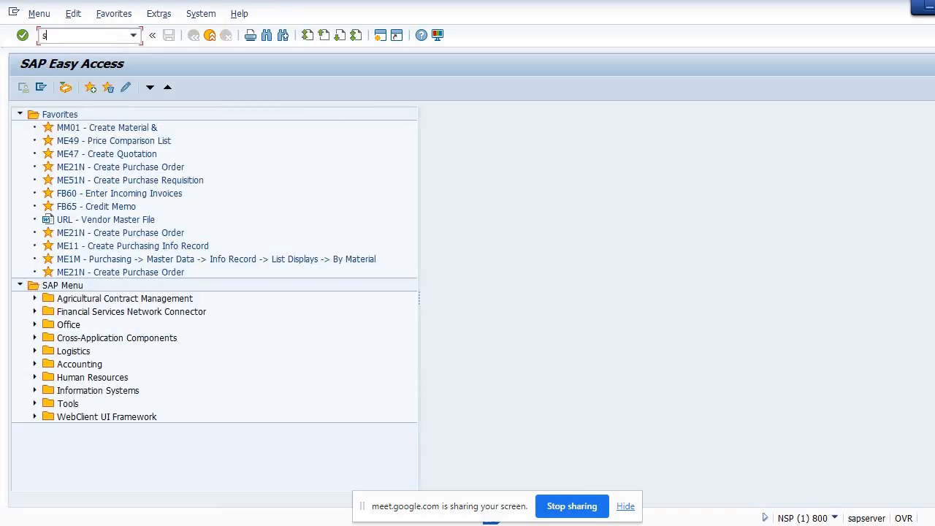
{"action": "type", "text": "pro"}
{"action": "key", "text": "Return"}
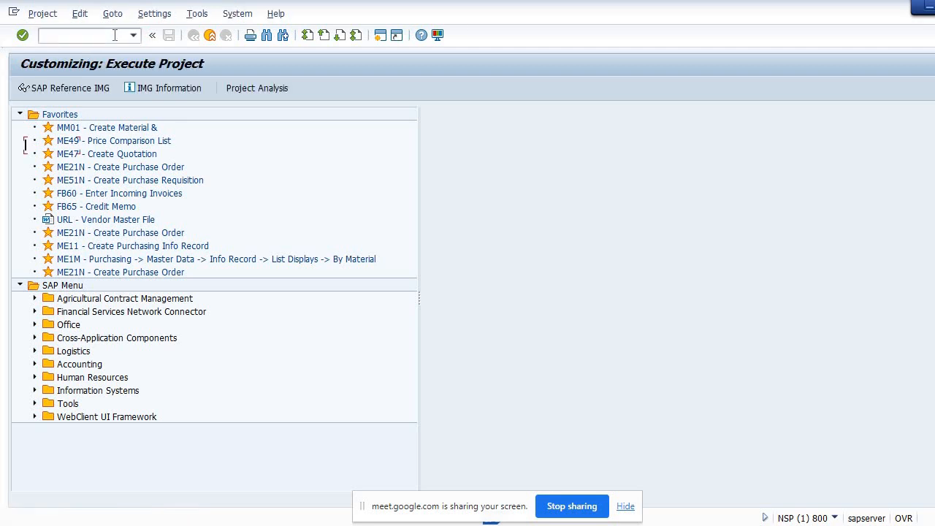
{"action": "left_click", "coordinate": [95, 87]}
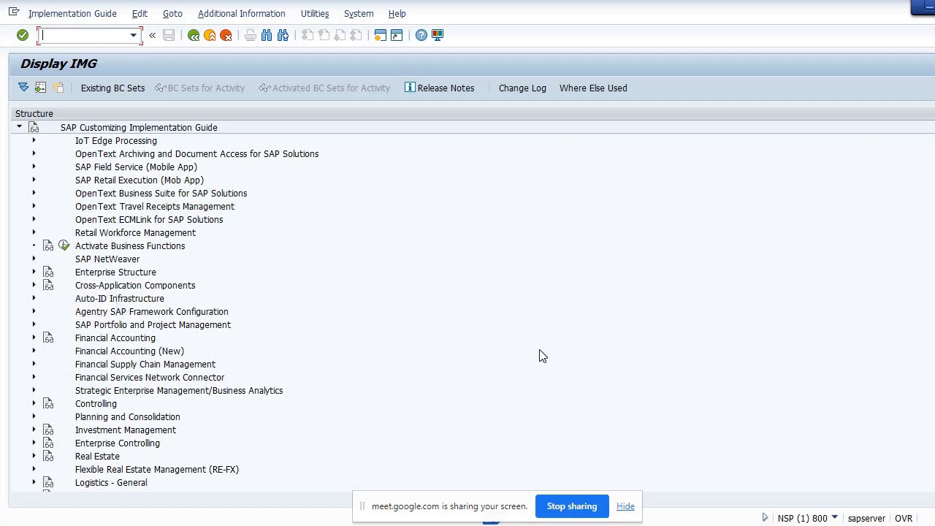
Open Define Release Procedure for Purchase Orders under Materials Management > Purchasing > Purchase Order and choose Release Groups
{"action": "scroll", "coordinate": [467, 306], "scroll_direction": "down", "scroll_amount": 4}
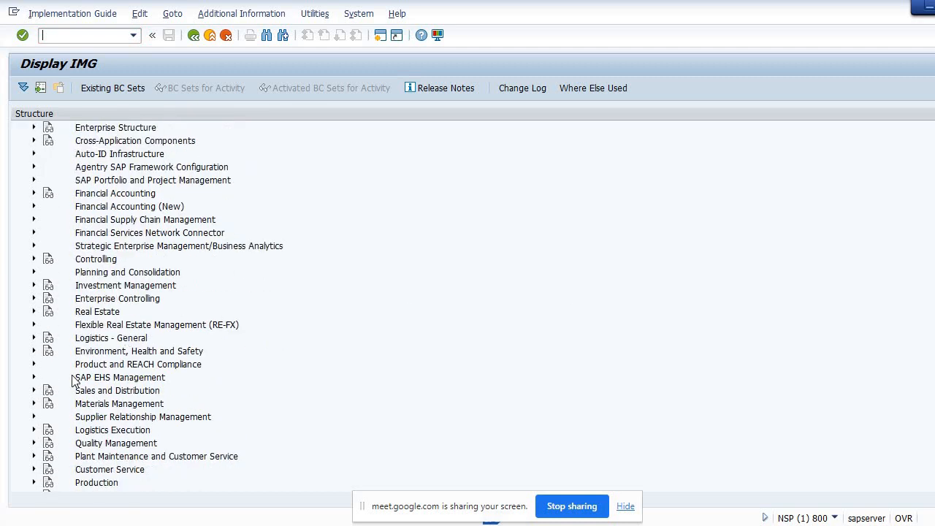
{"action": "left_click", "coordinate": [33, 404]}
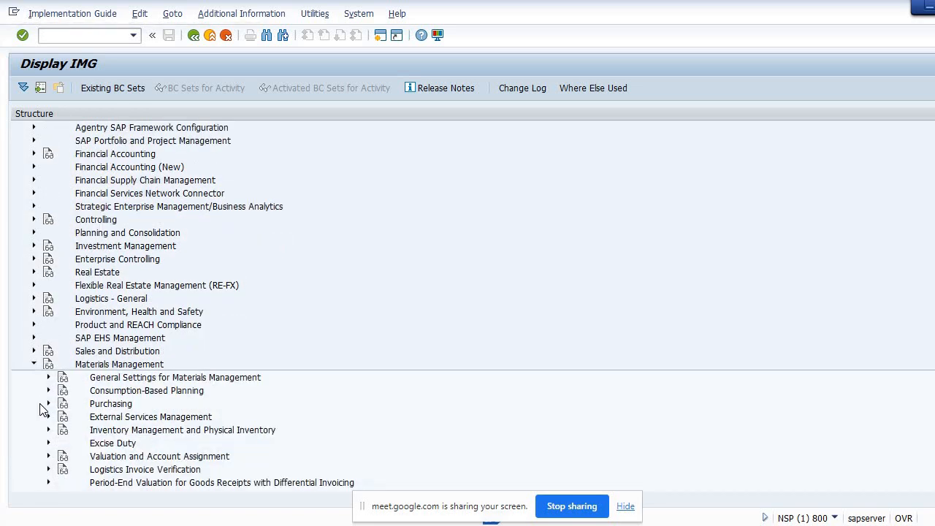
{"action": "left_click", "coordinate": [48, 404]}
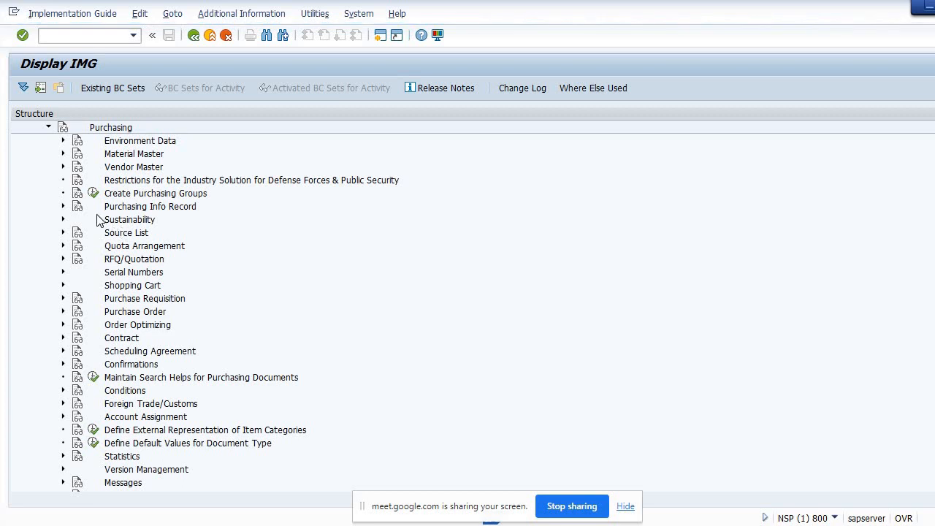
{"action": "left_click", "coordinate": [63, 312]}
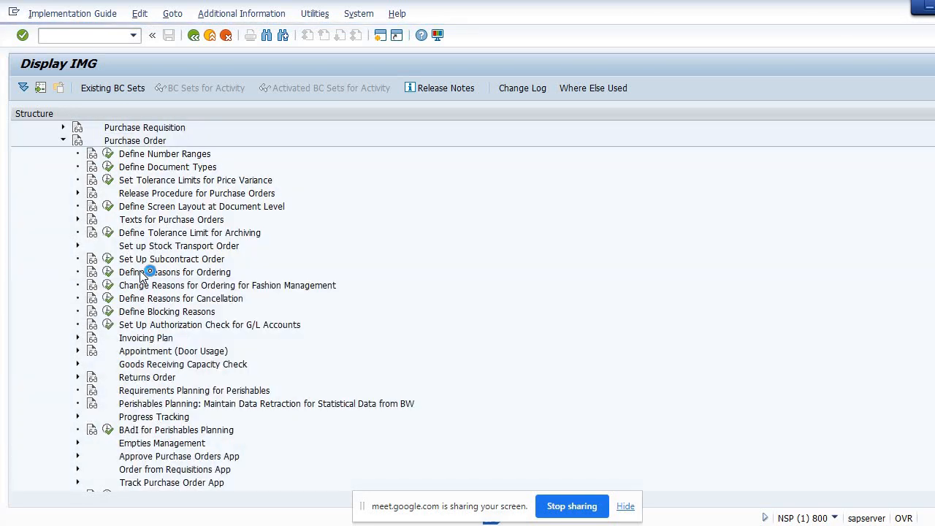
{"action": "left_click", "coordinate": [78, 194]}
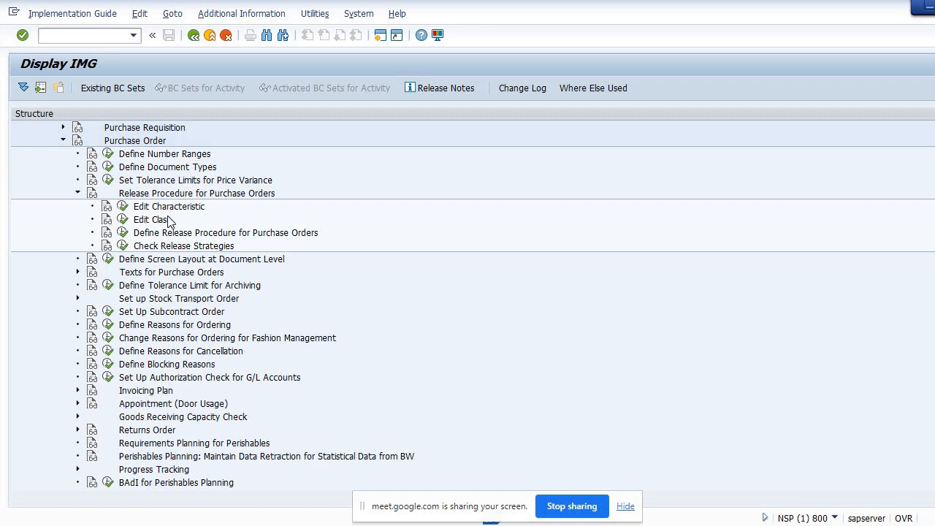
{"action": "left_click", "coordinate": [121, 233]}
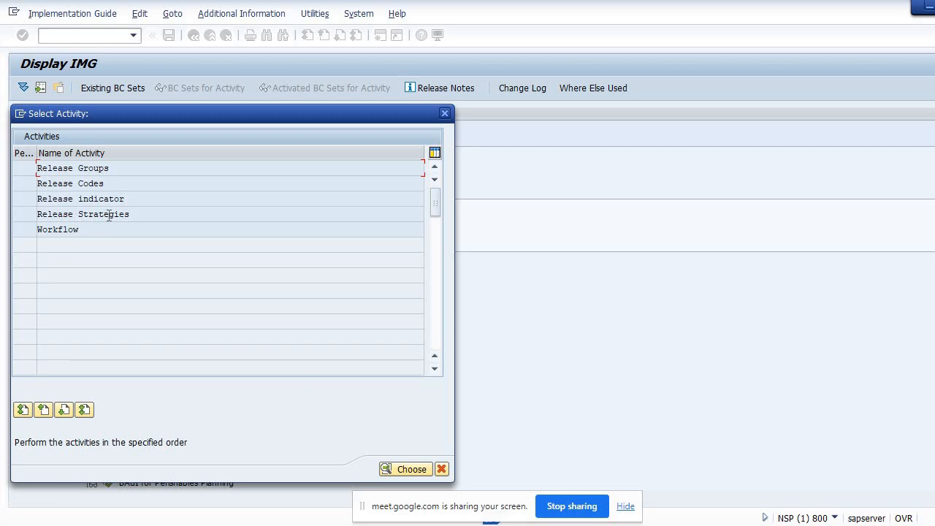
{"action": "double_click", "coordinate": [72, 171]}
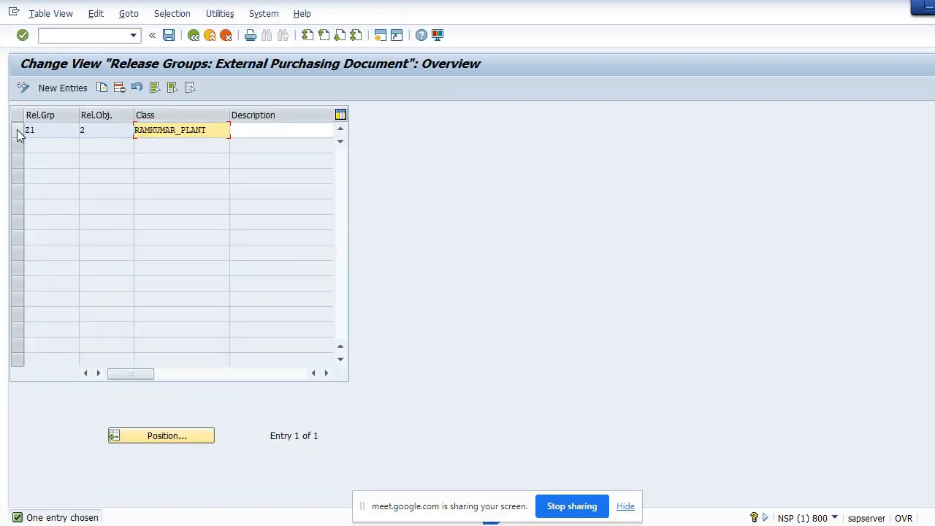
Delete the existing Z1 release group entry and acknowledge the deletion
{"action": "left_click", "coordinate": [17, 131]}
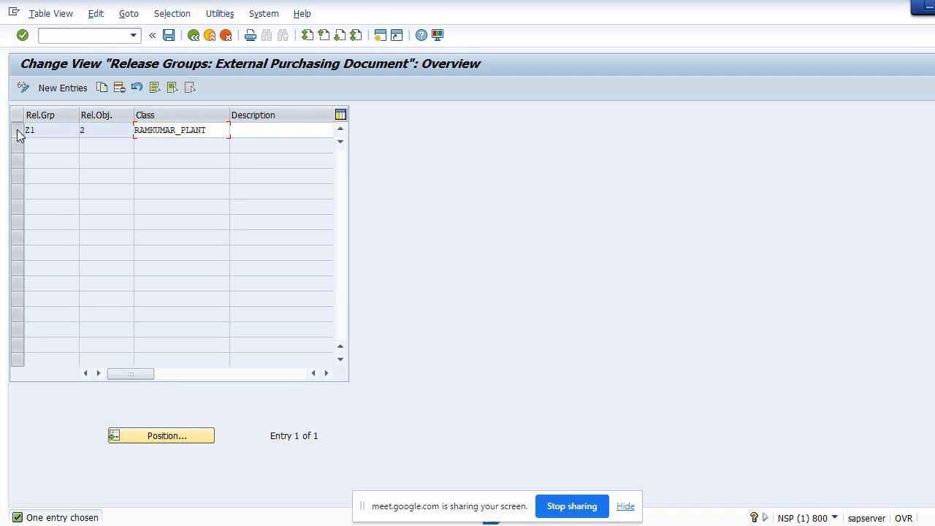
{"action": "left_click", "coordinate": [117, 91]}
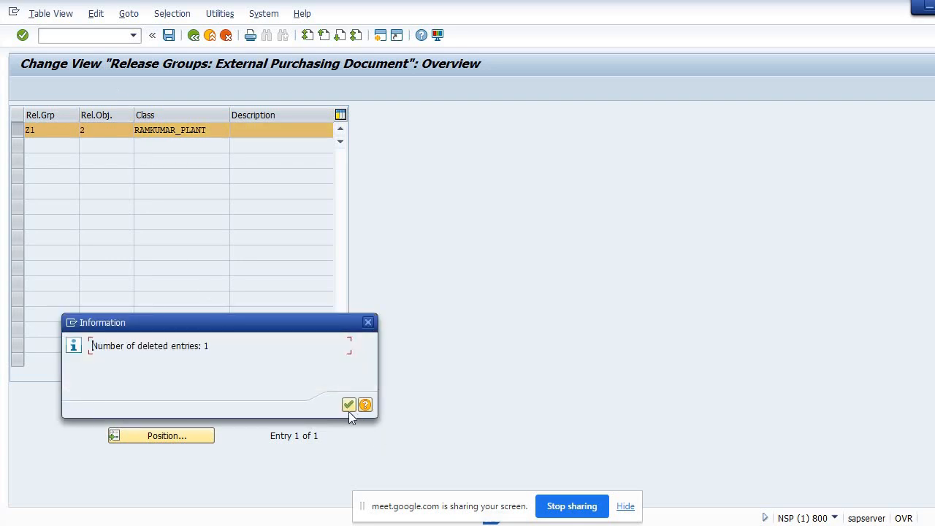
{"action": "left_click", "coordinate": [348, 406]}
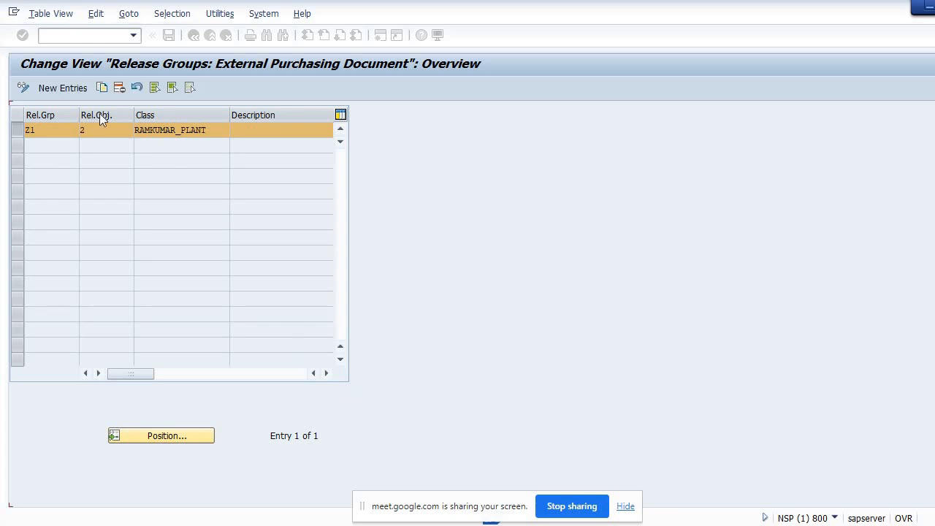
Add a new release group X1 with class VS_Class and save it to a customizing request
{"action": "left_click", "coordinate": [65, 87]}
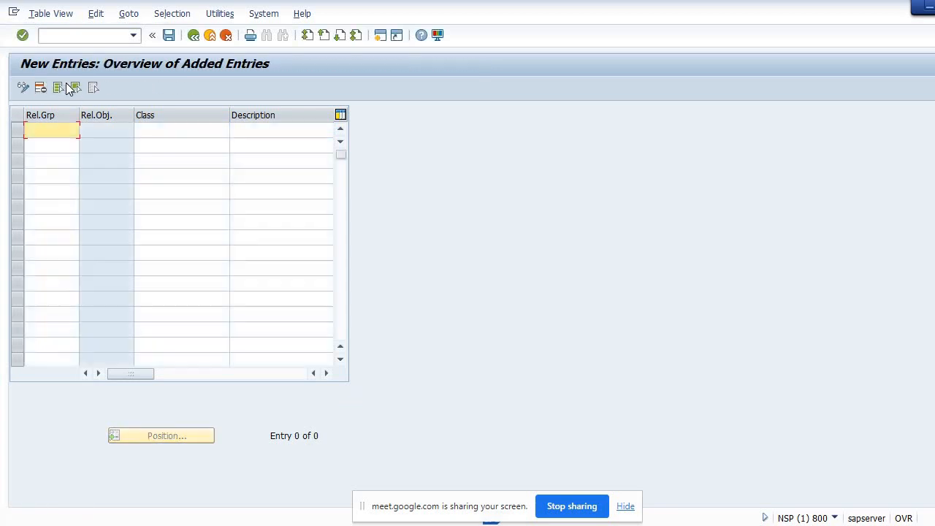
{"action": "type", "text": "z"}
{"action": "key", "text": "BackSpace"}
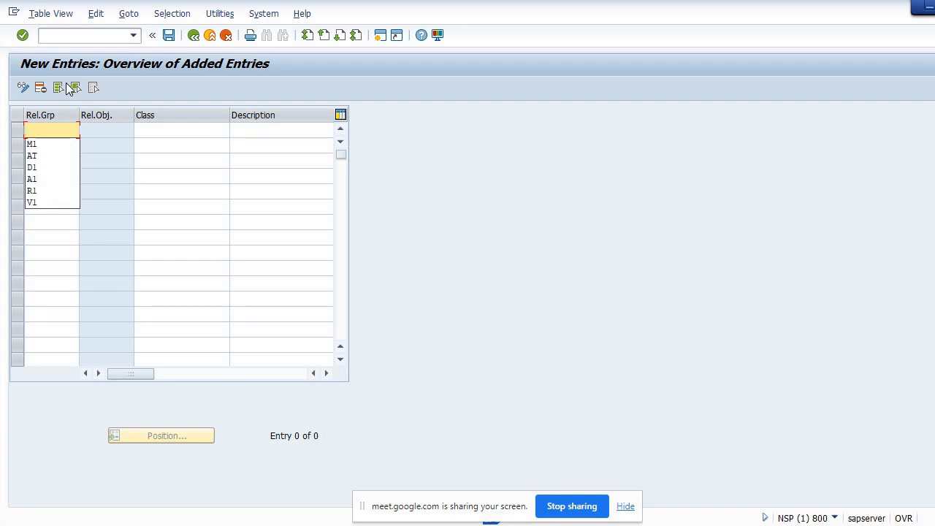
{"action": "type", "text": "x"}
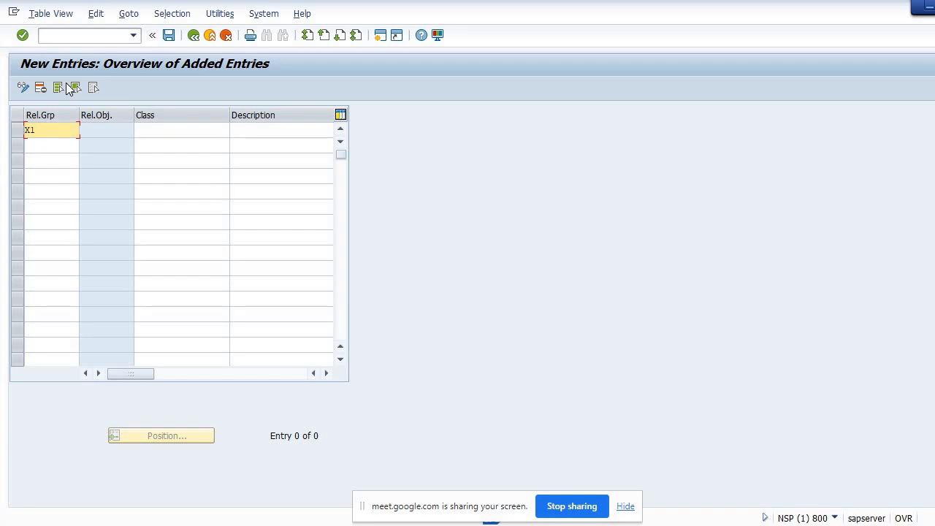
{"action": "left_click", "coordinate": [159, 132]}
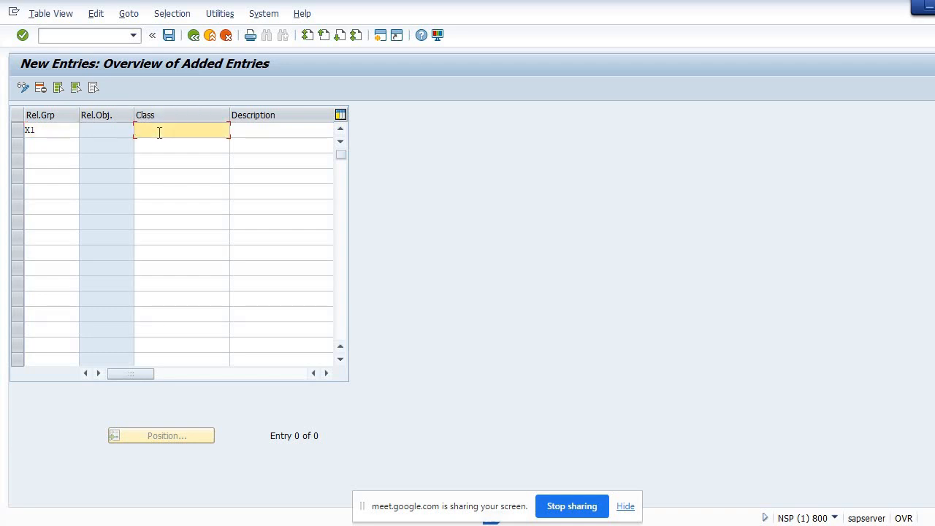
{"action": "type", "text": "VS_Class"}
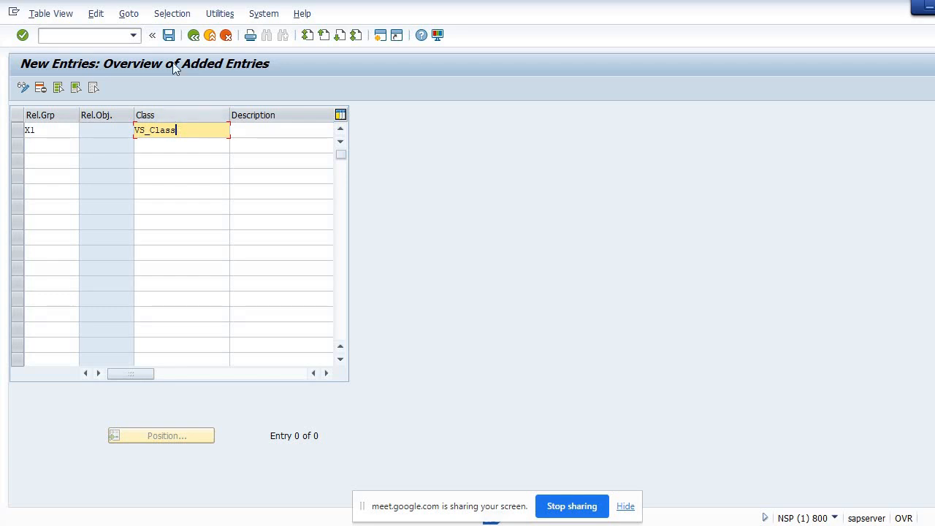
{"action": "left_click", "coordinate": [168, 36]}
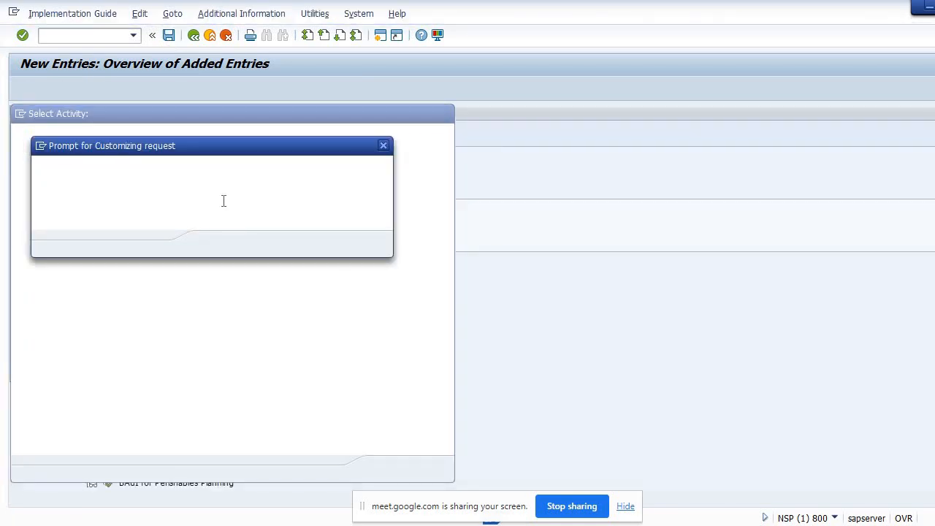
{"action": "left_click", "coordinate": [213, 245]}
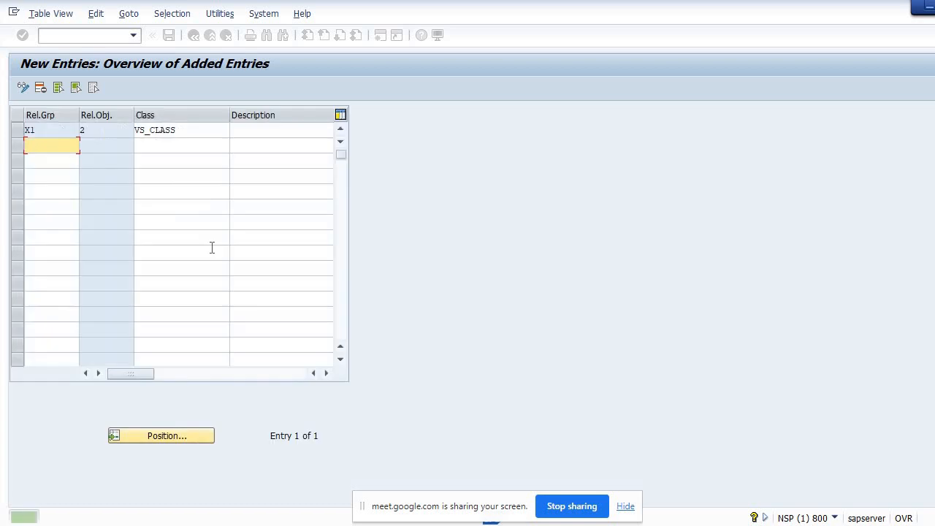
Return to the activity list and open Release Codes
{"action": "left_click", "coordinate": [194, 35]}
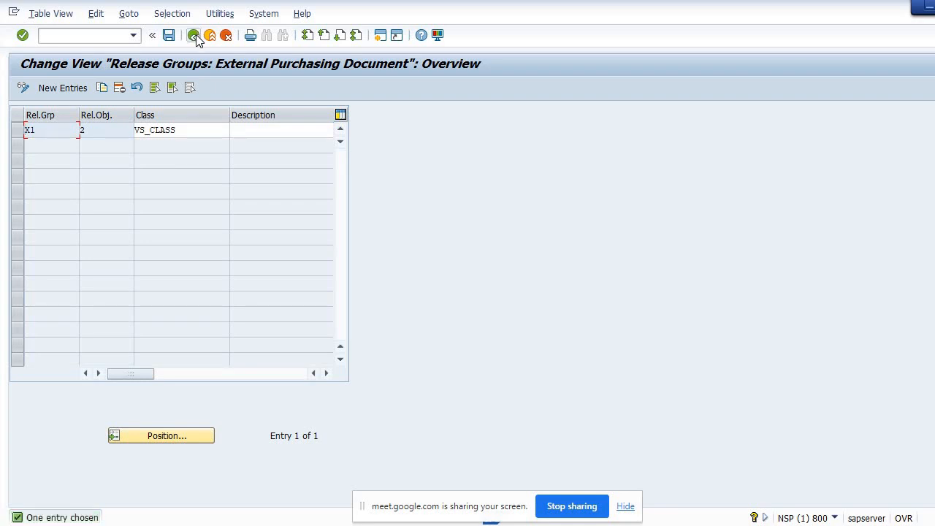
{"action": "left_click", "coordinate": [194, 35]}
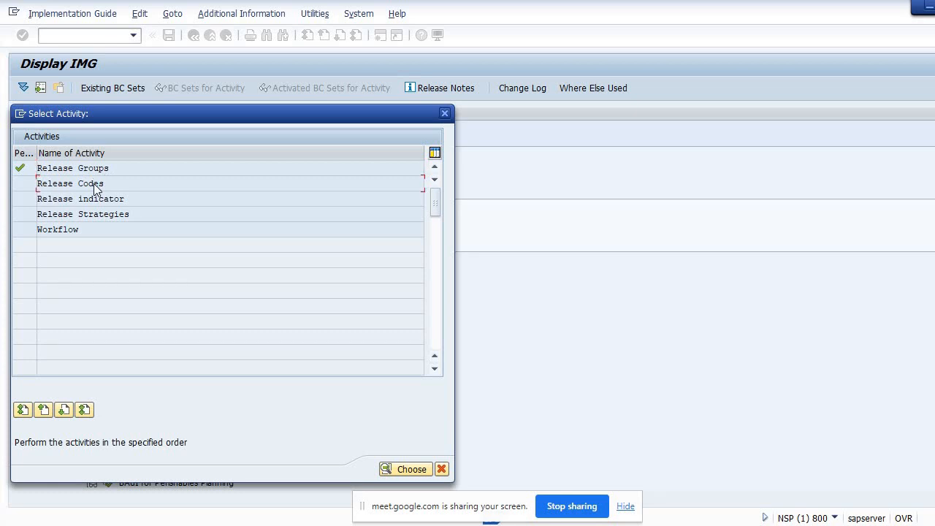
{"action": "double_click", "coordinate": [95, 184]}
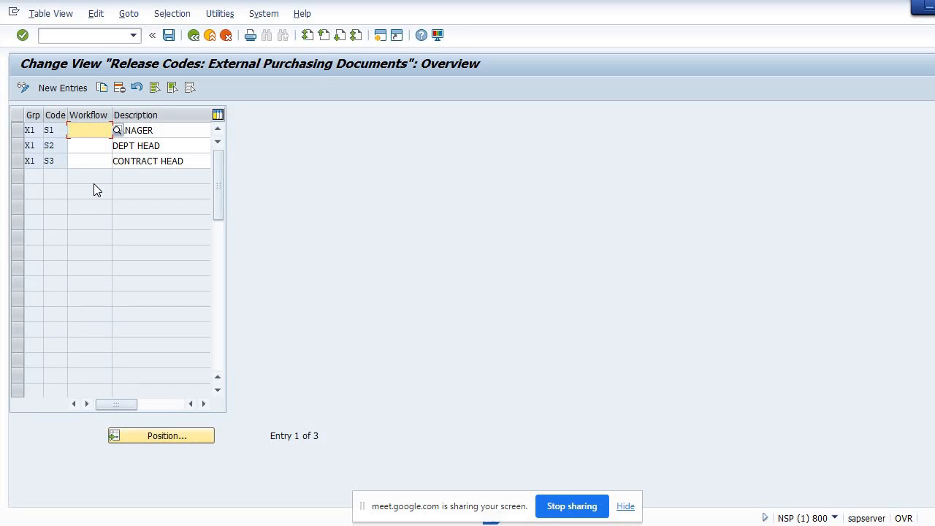
Delete the S1 MANAGER release code entry from group X1
{"action": "left_click", "coordinate": [17, 132]}
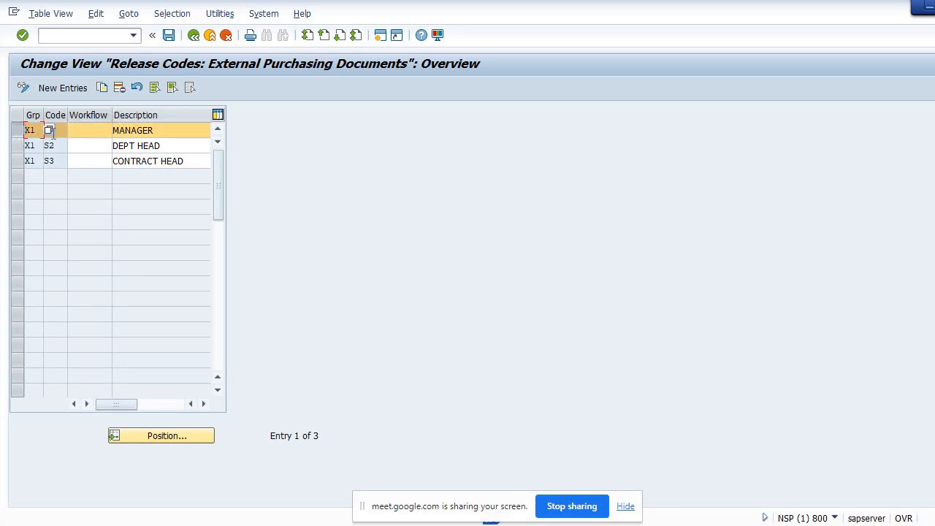
{"action": "left_click", "coordinate": [117, 87]}
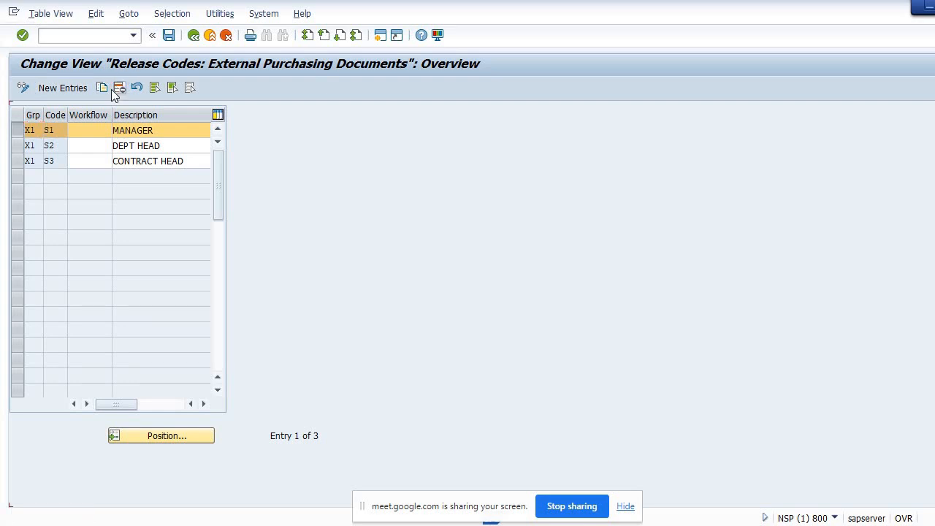
{"action": "left_click", "coordinate": [22, 130]}
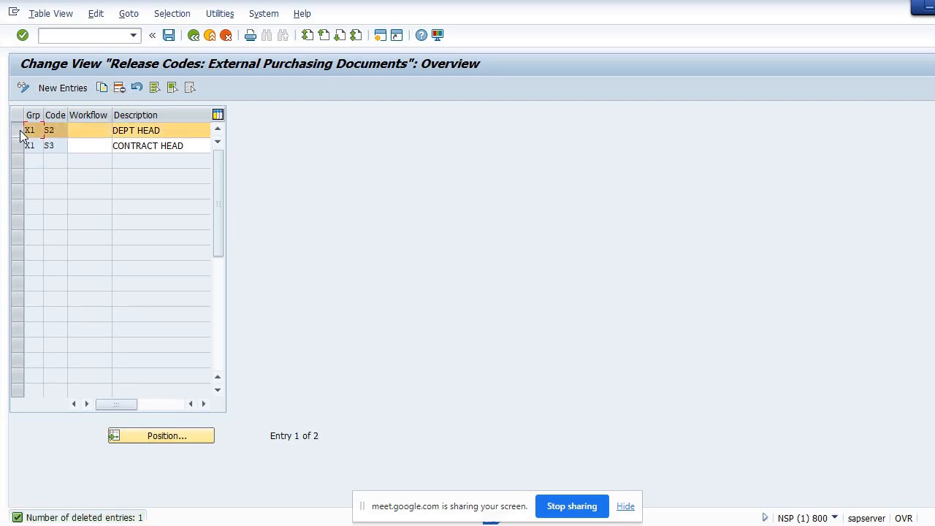
{"action": "left_click", "coordinate": [102, 88]}
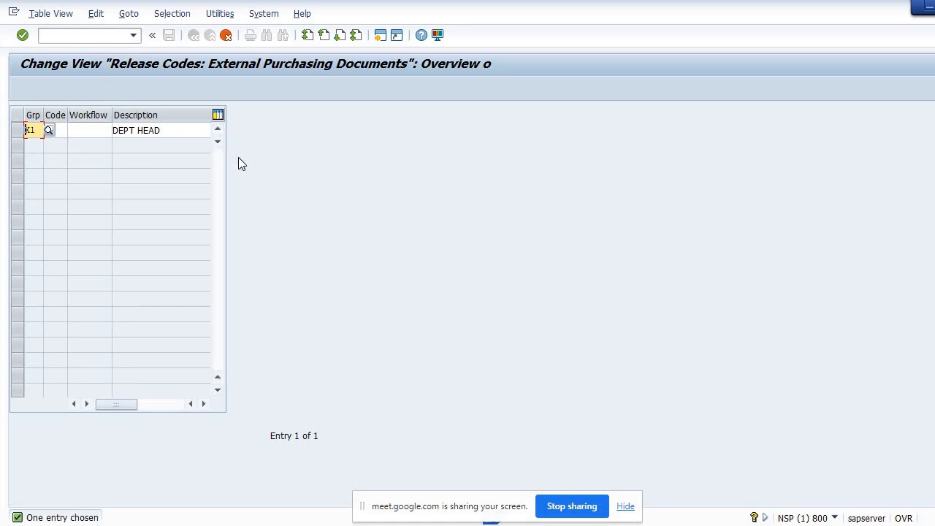
{"action": "left_click", "coordinate": [70, 130]}
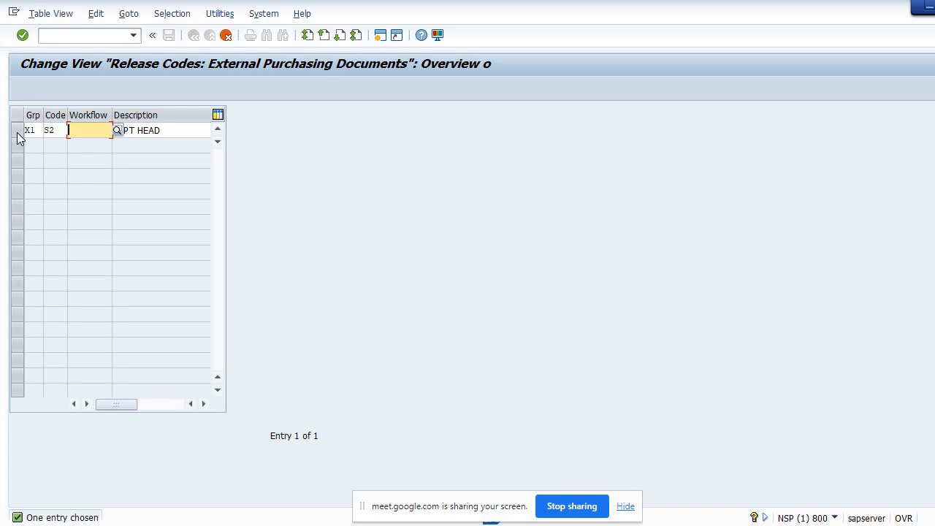
{"action": "left_click", "coordinate": [179, 134]}
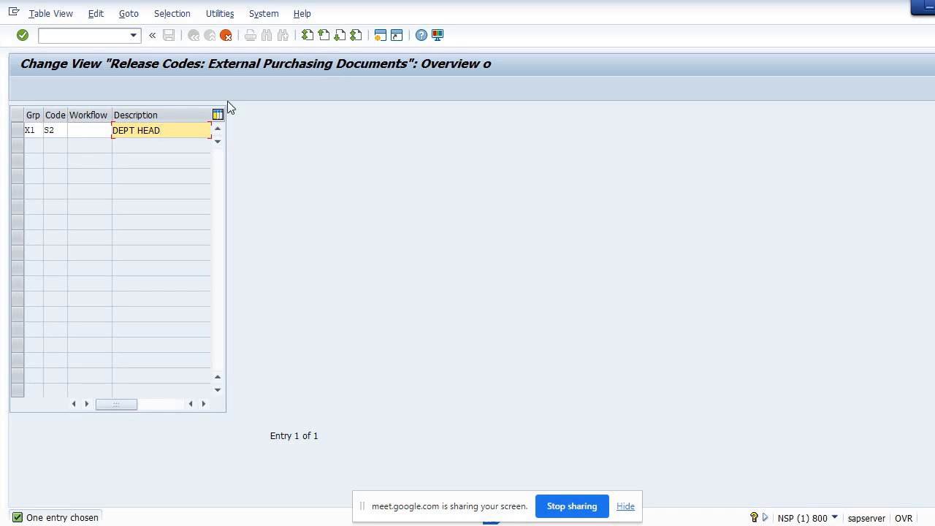
{"action": "left_click", "coordinate": [229, 34]}
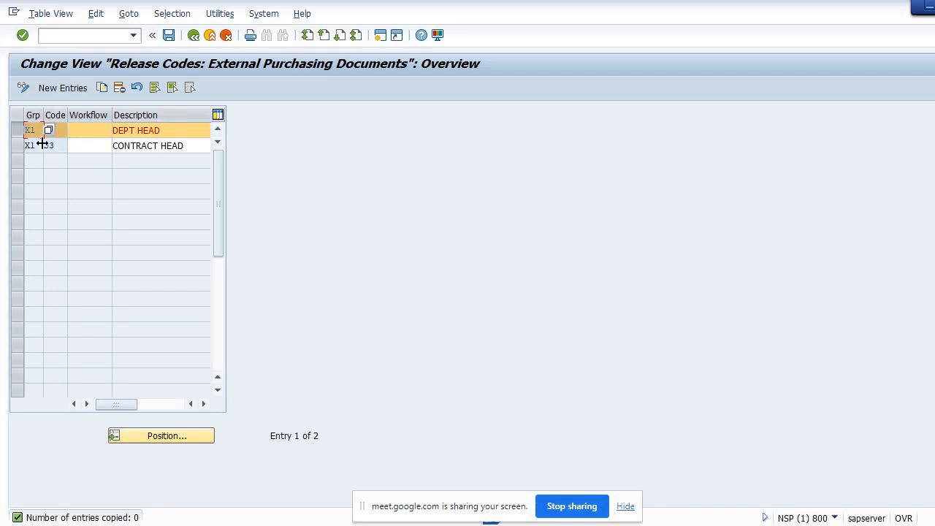
Delete the remaining S2 and S3 release code entries and acknowledge the deletion
{"action": "left_click", "coordinate": [20, 131]}
{"action": "left_click", "coordinate": [118, 87]}
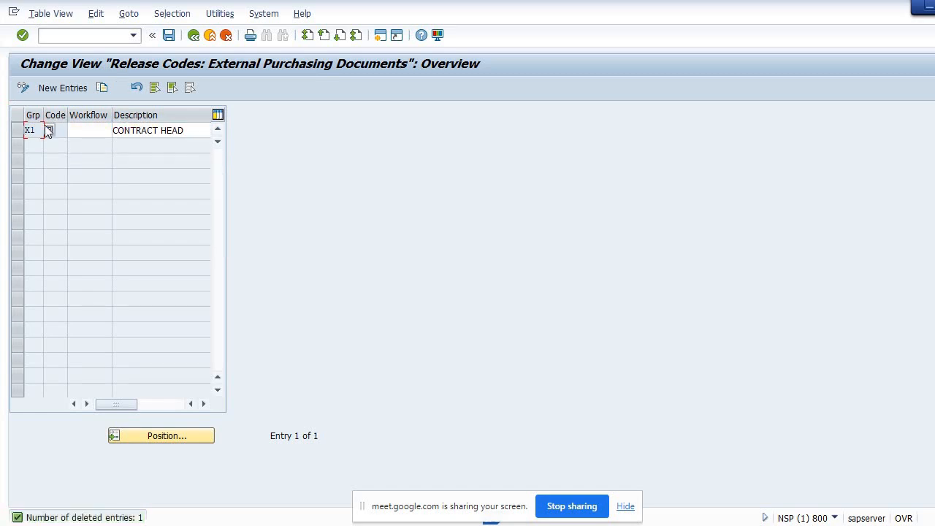
{"action": "left_click", "coordinate": [17, 132]}
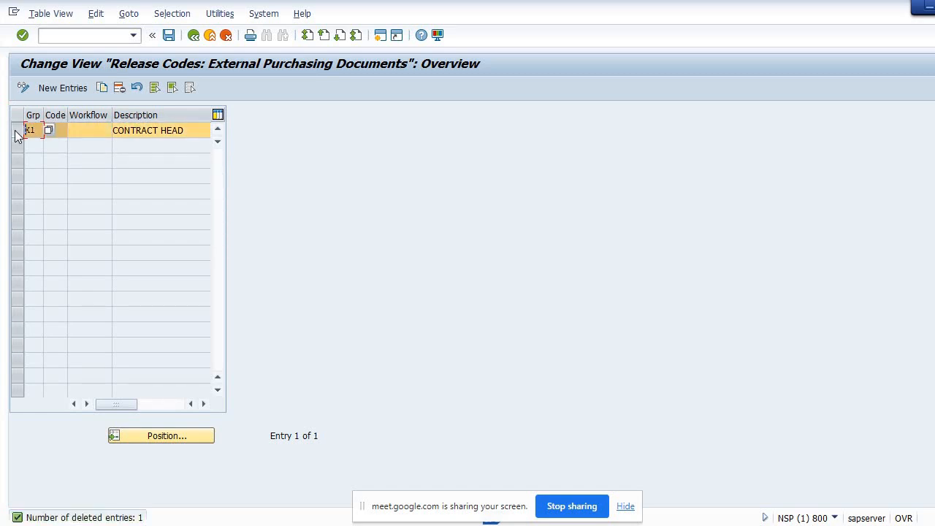
{"action": "left_click", "coordinate": [117, 89]}
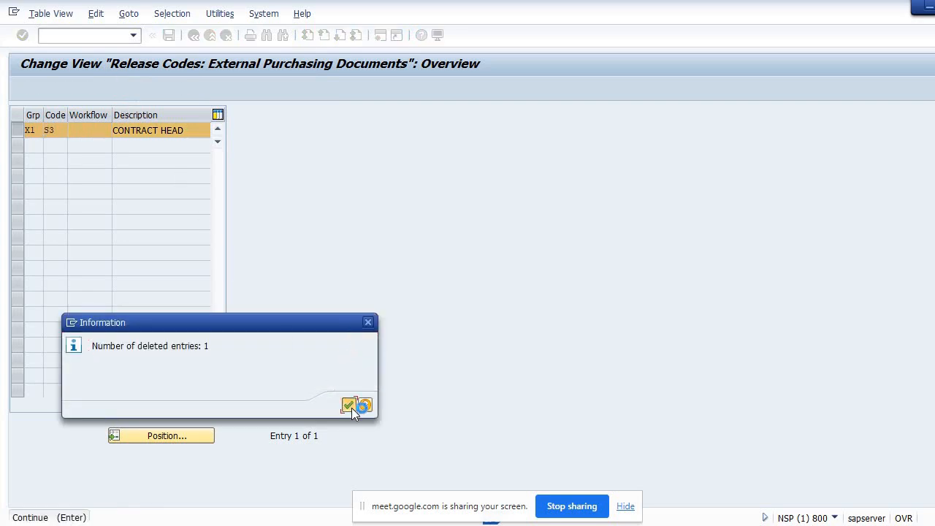
{"action": "left_click", "coordinate": [350, 406]}
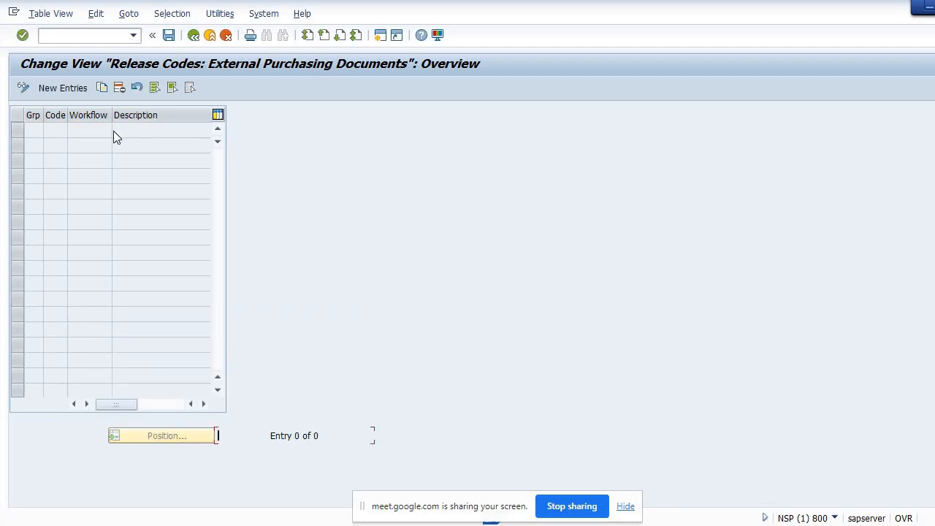
Add a new release code C1 with description Manager under release group X1
{"action": "left_click", "coordinate": [73, 85]}
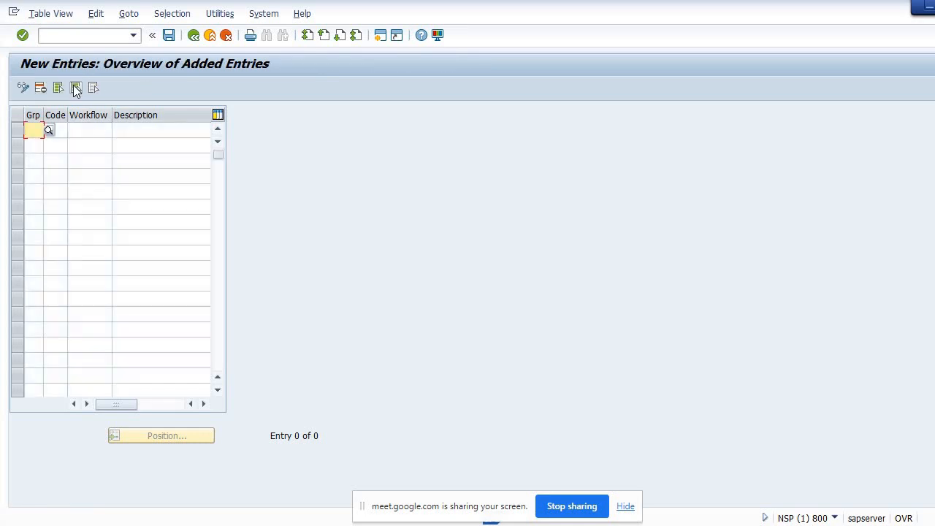
{"action": "type", "text": "x"}
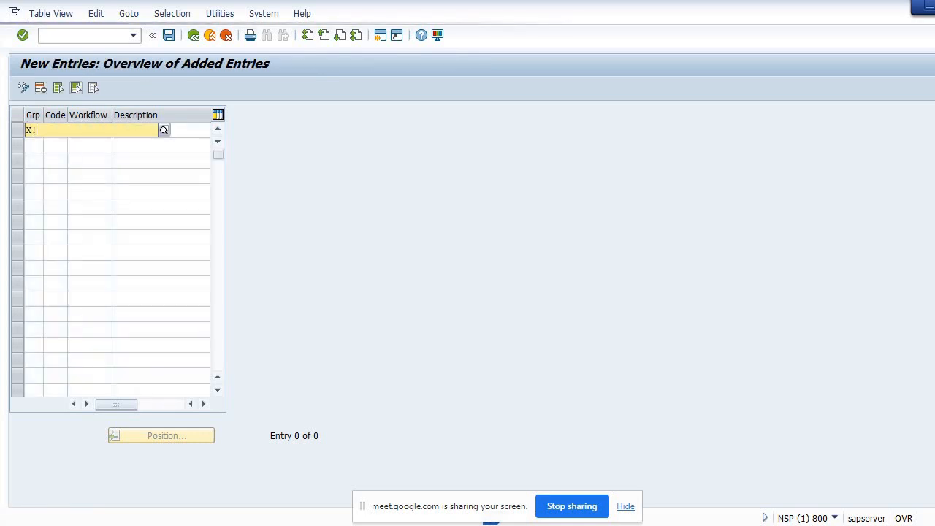
{"action": "type", "text": "1"}
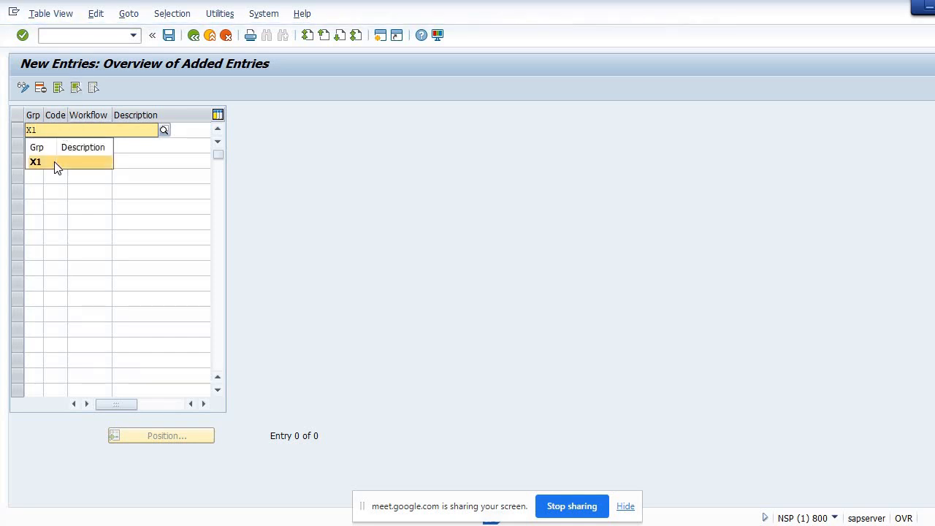
{"action": "left_click", "coordinate": [57, 167]}
{"action": "left_click", "coordinate": [62, 129]}
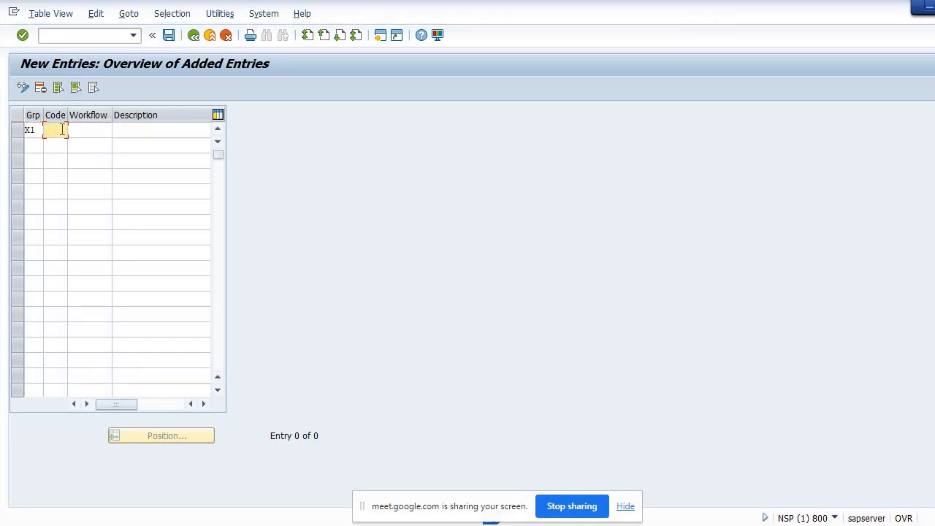
{"action": "type", "text": "A"}
{"action": "key", "text": "BackSpace"}
{"action": "type", "text": "C1"}
{"action": "left_click", "coordinate": [129, 131]}
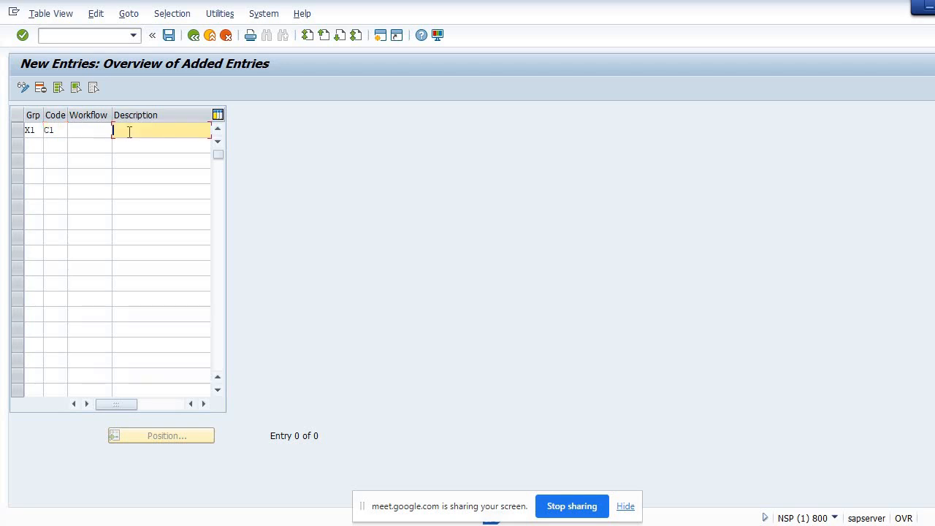
{"action": "type", "text": "Ma"}
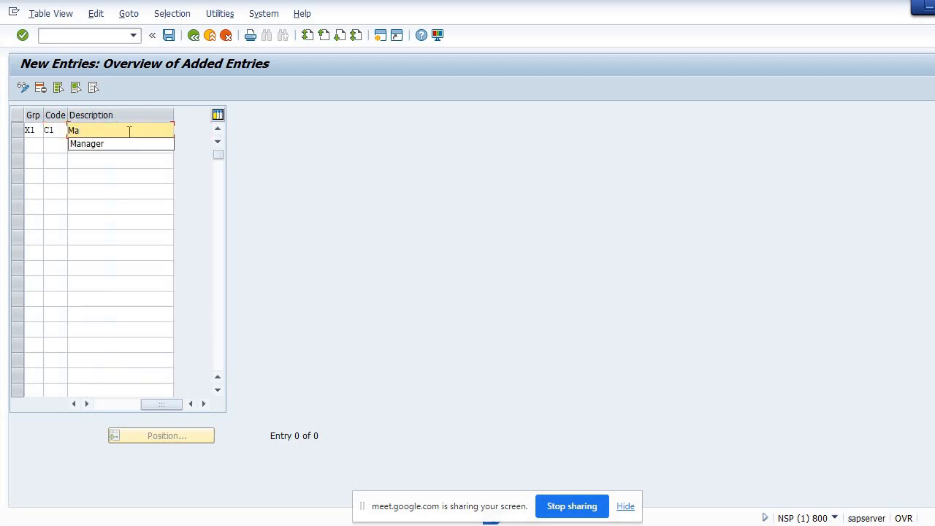
{"action": "key", "text": "Down"}
{"action": "key", "text": "Return"}
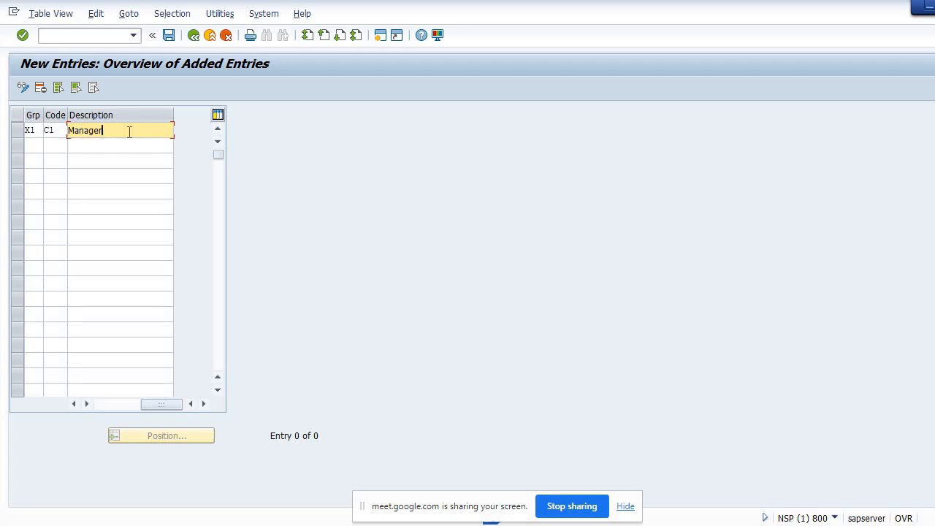
Add release code C2 with description Plant Head under release group X1
{"action": "left_click", "coordinate": [27, 146]}
{"action": "type", "text": "X1"}
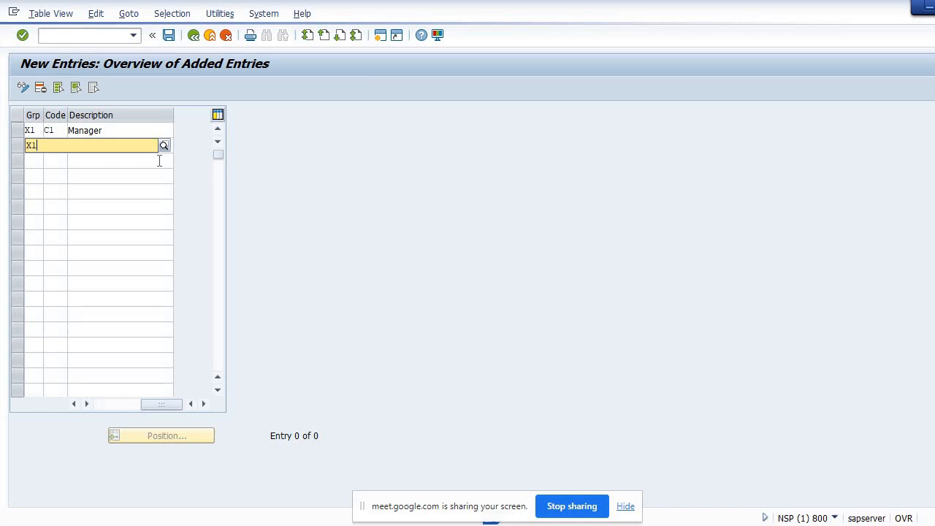
{"action": "left_click", "coordinate": [275, 148]}
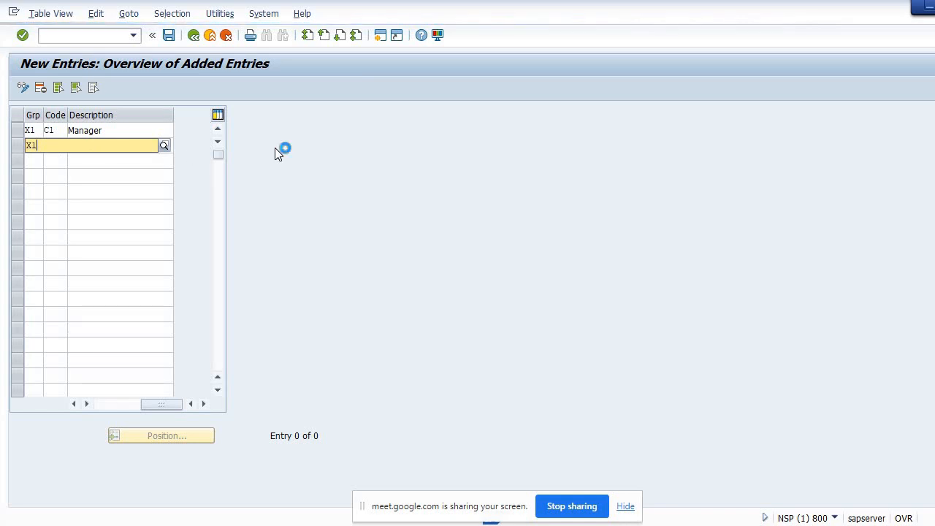
{"action": "left_click", "coordinate": [65, 145]}
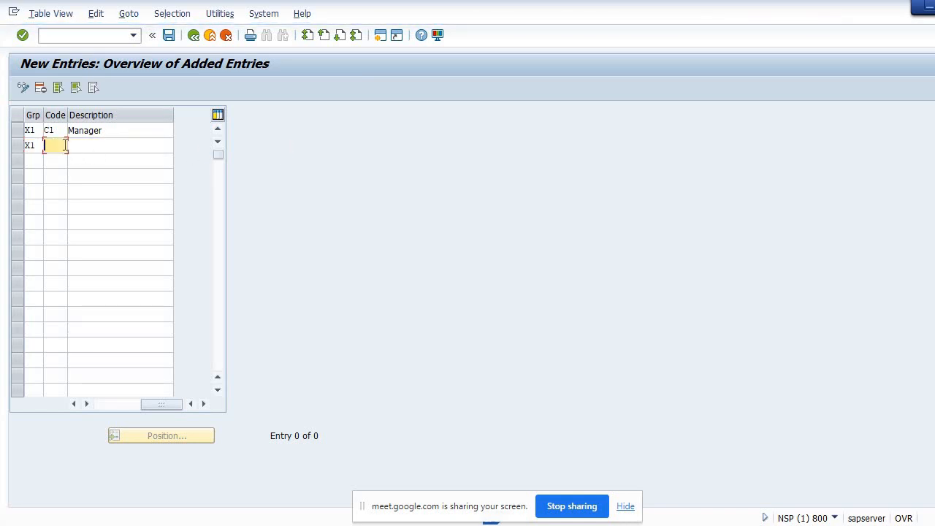
{"action": "type", "text": "C2"}
{"action": "left_click", "coordinate": [83, 144]}
{"action": "type", "text": "Pla"}
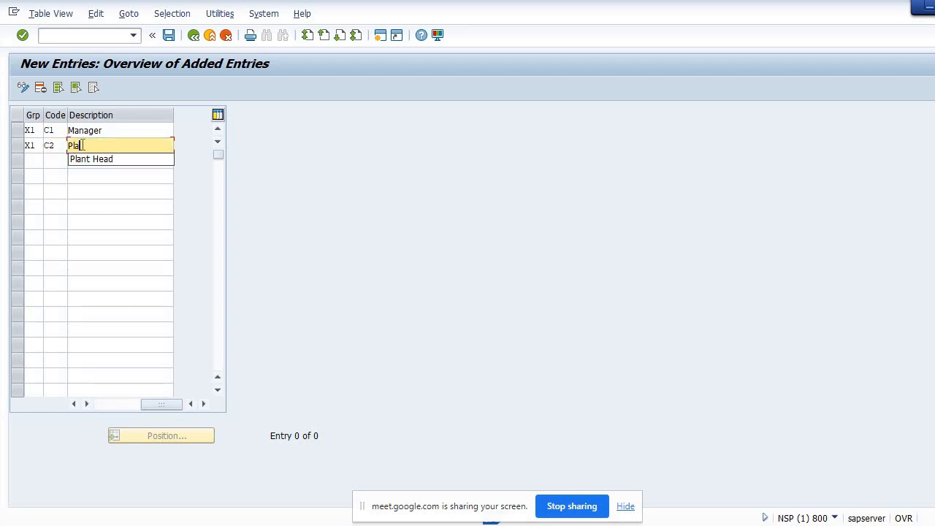
{"action": "key", "text": "Down"}
{"action": "key", "text": "Return"}
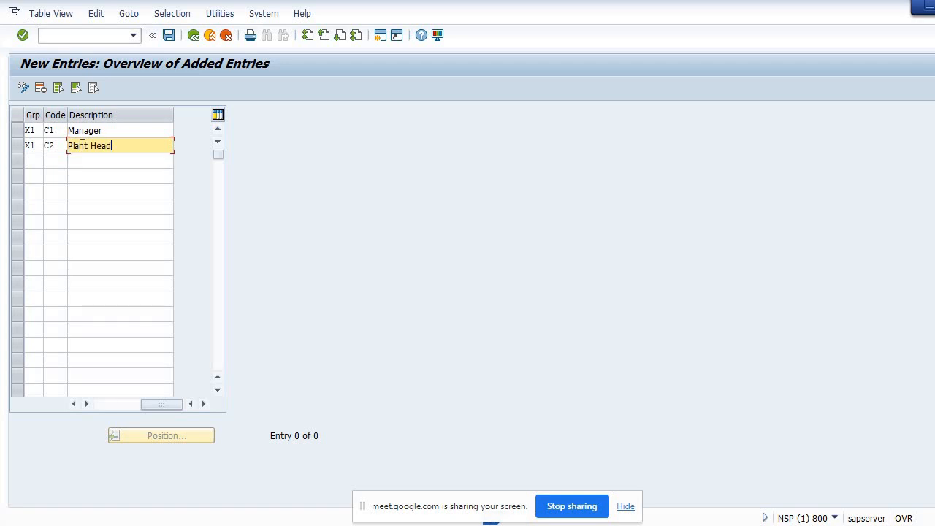
Add release code C3 with description Department Head under X1 and save the entries to the customizing request
{"action": "left_click", "coordinate": [35, 162]}
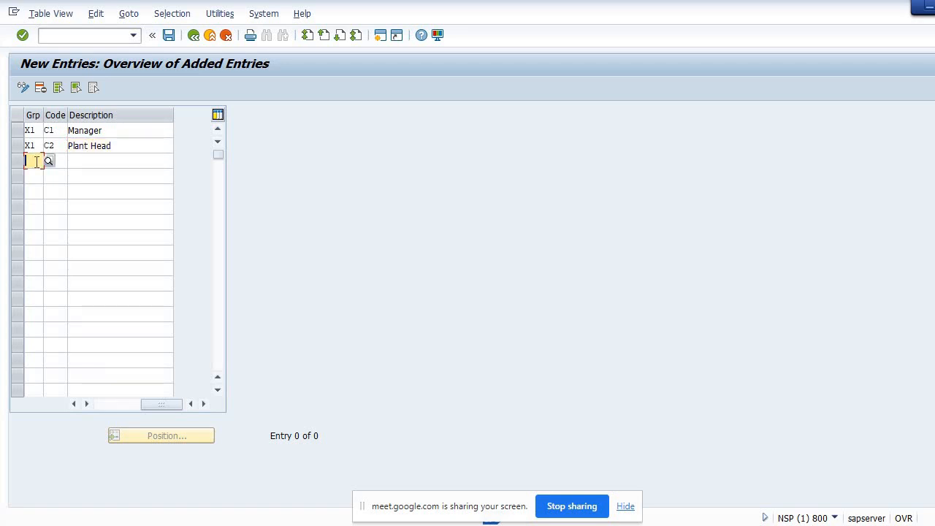
{"action": "type", "text": "X1"}
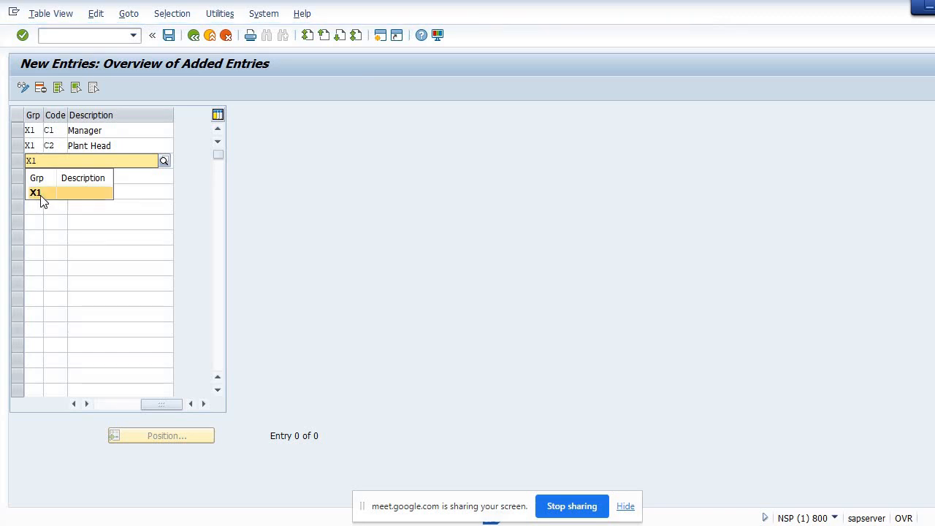
{"action": "left_click", "coordinate": [41, 195]}
{"action": "left_click", "coordinate": [64, 160]}
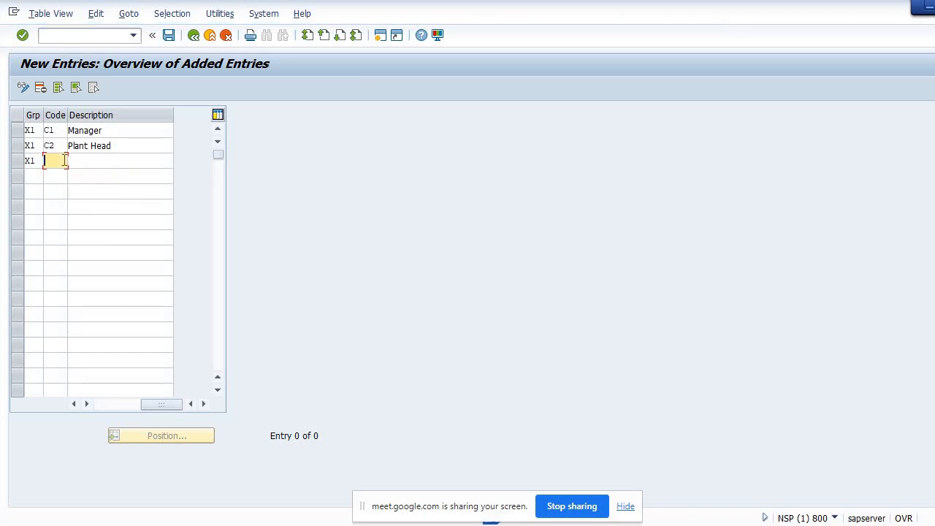
{"action": "type", "text": "C3"}
{"action": "left_click", "coordinate": [80, 161]}
{"action": "type", "text": "De"}
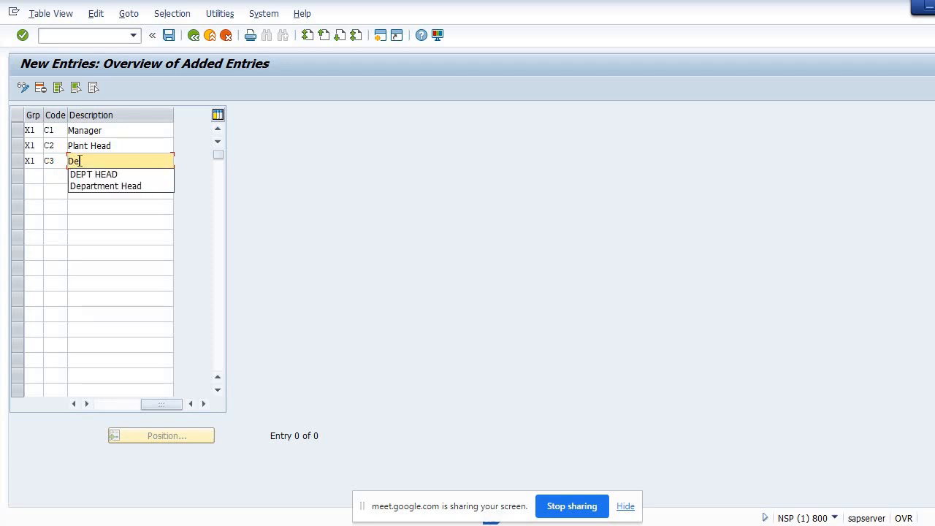
{"action": "key", "text": "Down"}
{"action": "key", "text": "Down"}
{"action": "key", "text": "Return"}
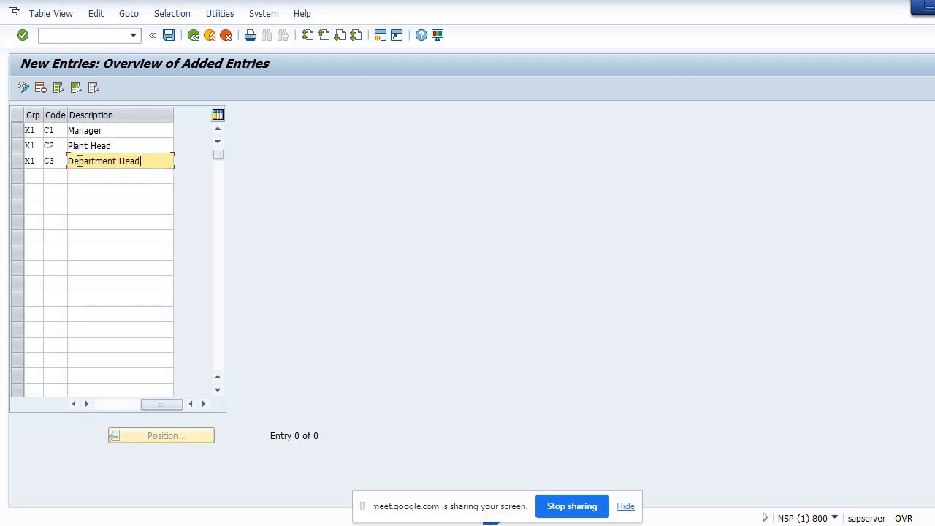
{"action": "left_click", "coordinate": [168, 36]}
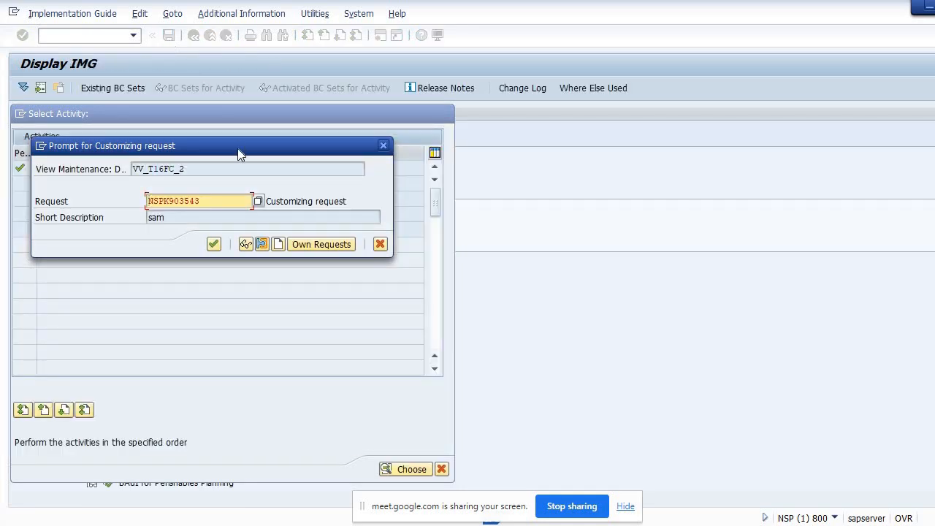
{"action": "left_click", "coordinate": [215, 244]}
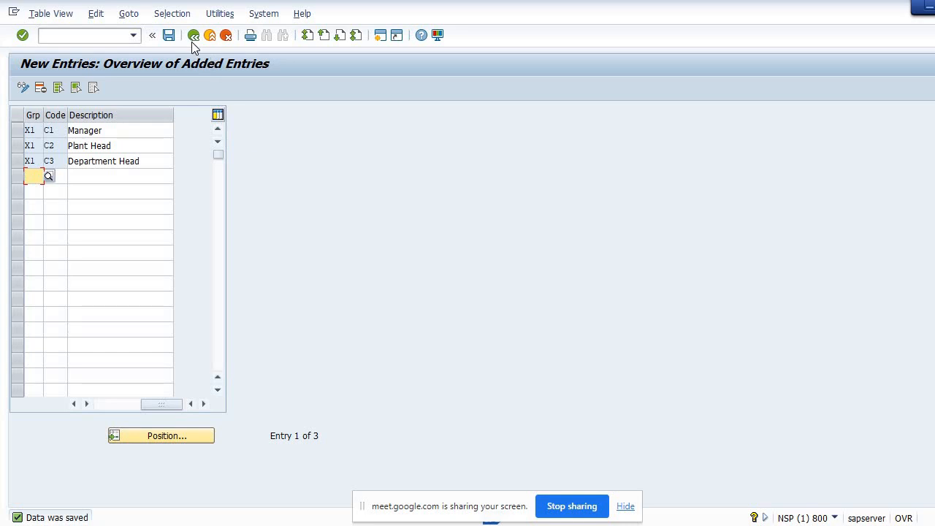
Return to the activity list and open Release indicator
{"action": "left_click", "coordinate": [192, 42]}
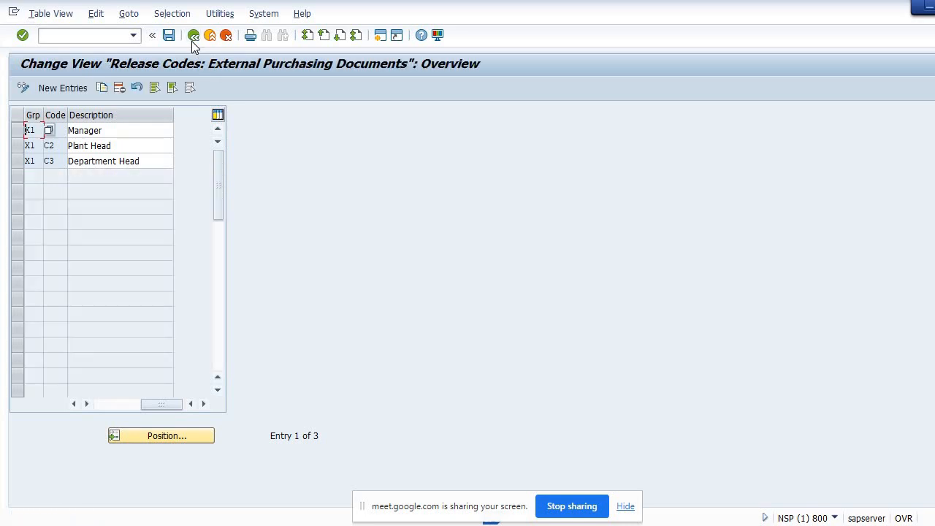
{"action": "left_click", "coordinate": [194, 43]}
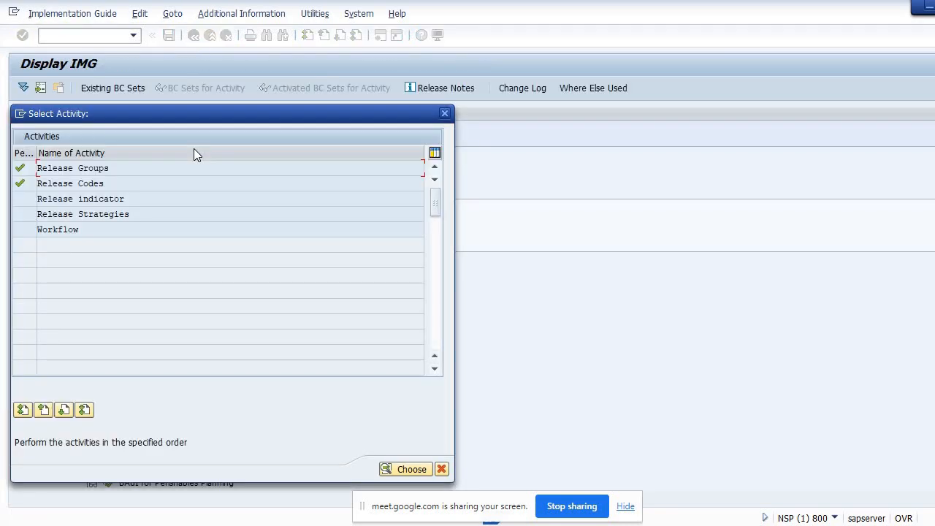
{"action": "double_click", "coordinate": [100, 197]}
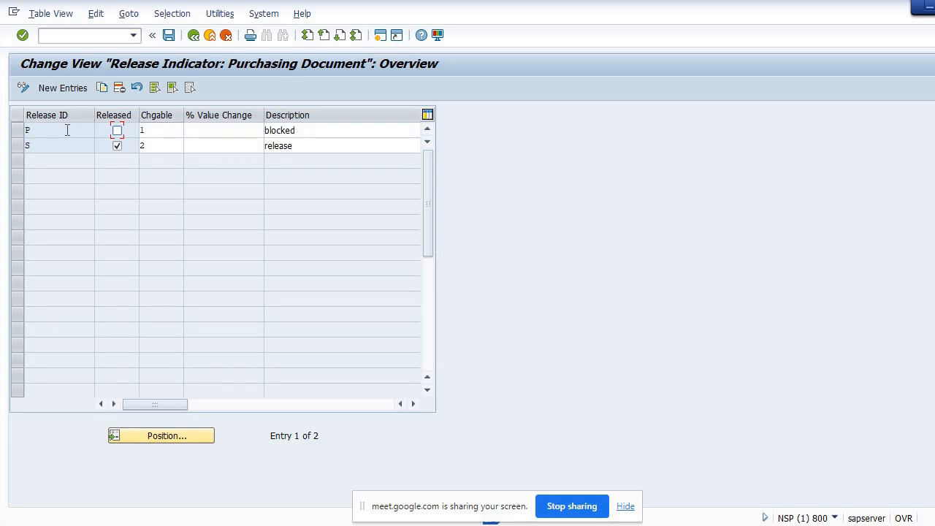
Save the release indicator view and return to the activity list
{"action": "left_click", "coordinate": [167, 36]}
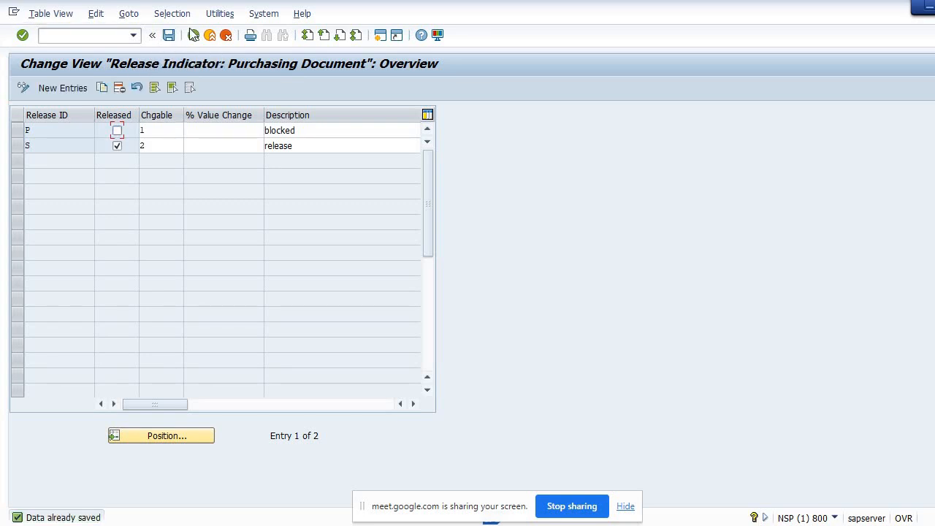
{"action": "left_click", "coordinate": [194, 36]}
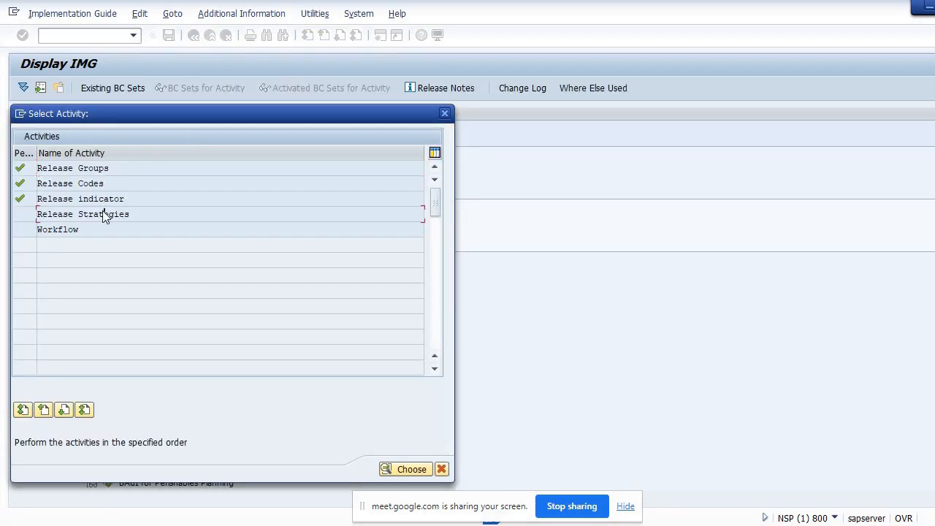
Open Release Strategies and delete the existing strategy 1 of release group X1
{"action": "double_click", "coordinate": [104, 214]}
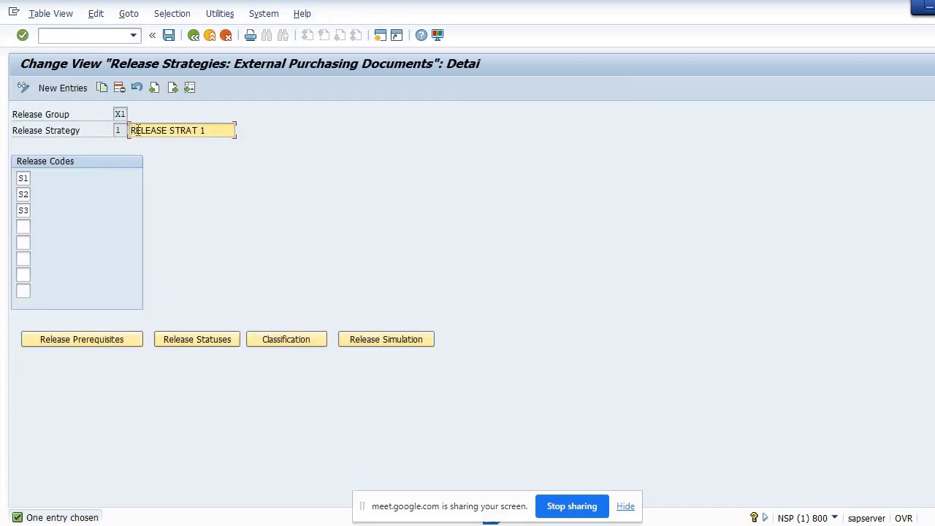
{"action": "left_click", "coordinate": [119, 90]}
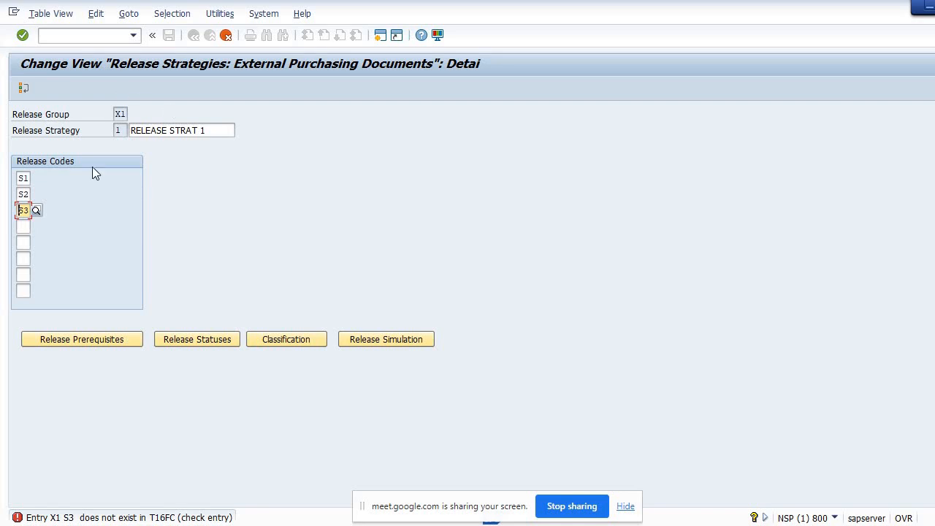
{"action": "left_click", "coordinate": [225, 38]}
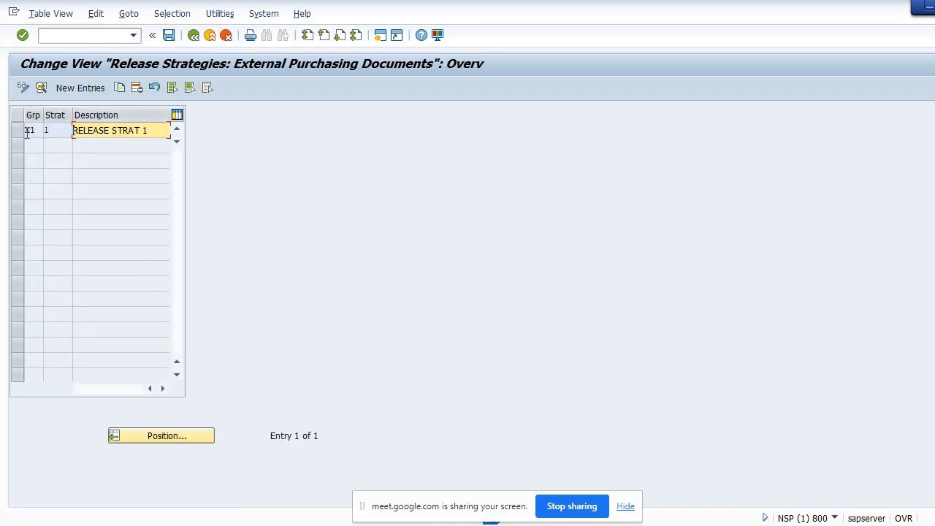
{"action": "left_click", "coordinate": [18, 132]}
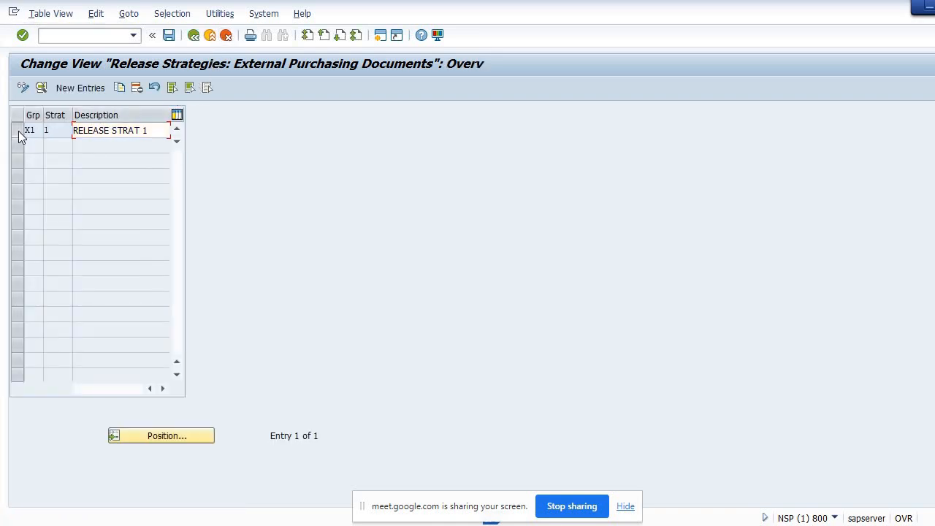
{"action": "left_click", "coordinate": [141, 89]}
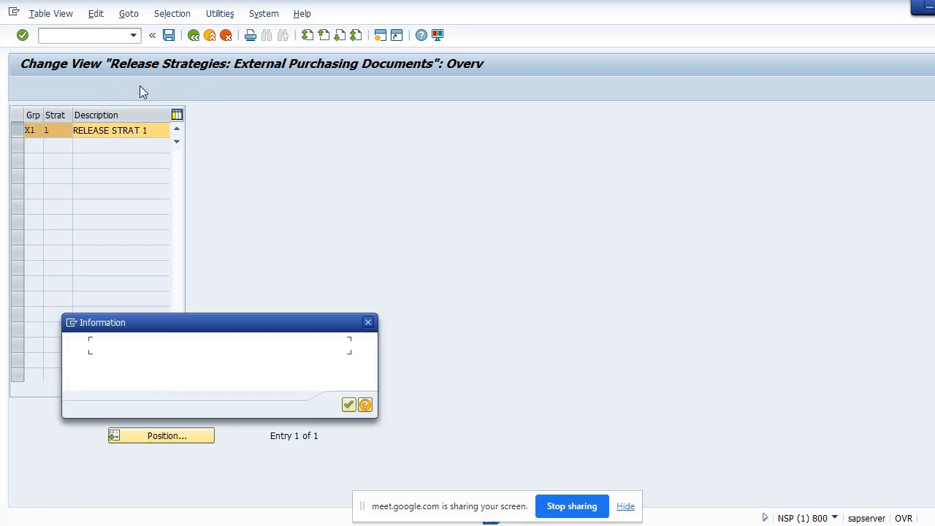
{"action": "left_click", "coordinate": [351, 408]}
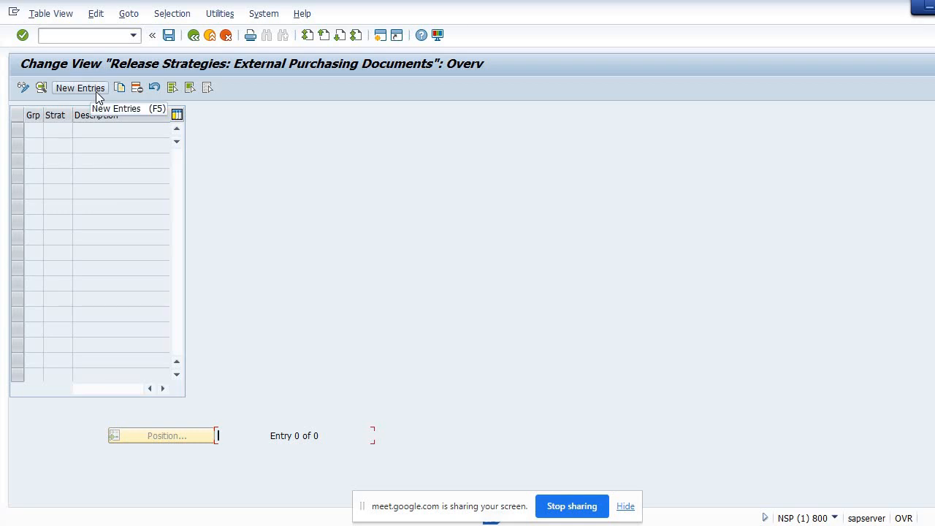
Create a new release strategy VS with description Release Strategy under release group X1
{"action": "left_click", "coordinate": [96, 91]}
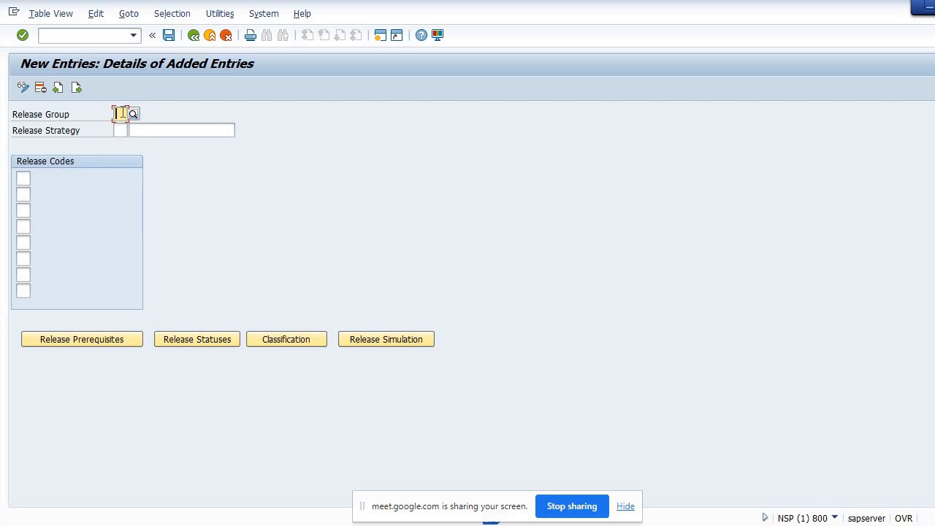
{"action": "type", "text": "X1"}
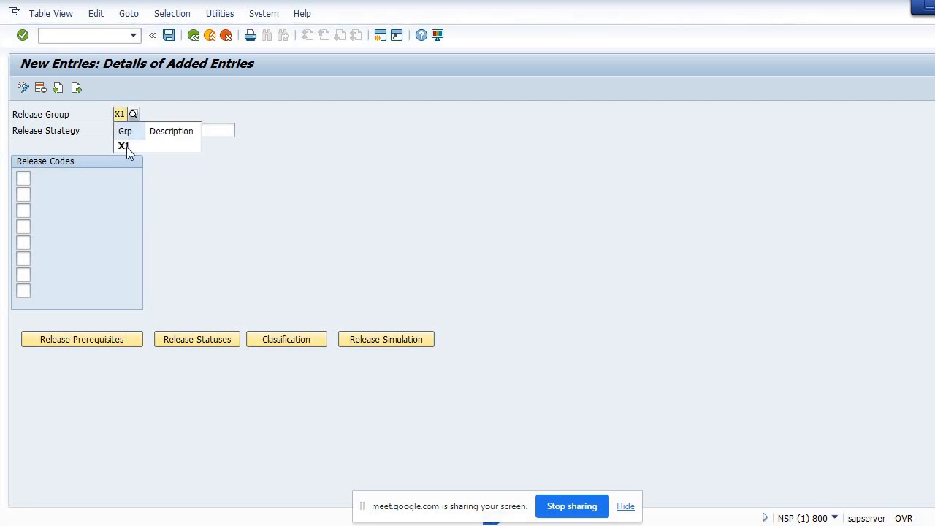
{"action": "left_click", "coordinate": [127, 151]}
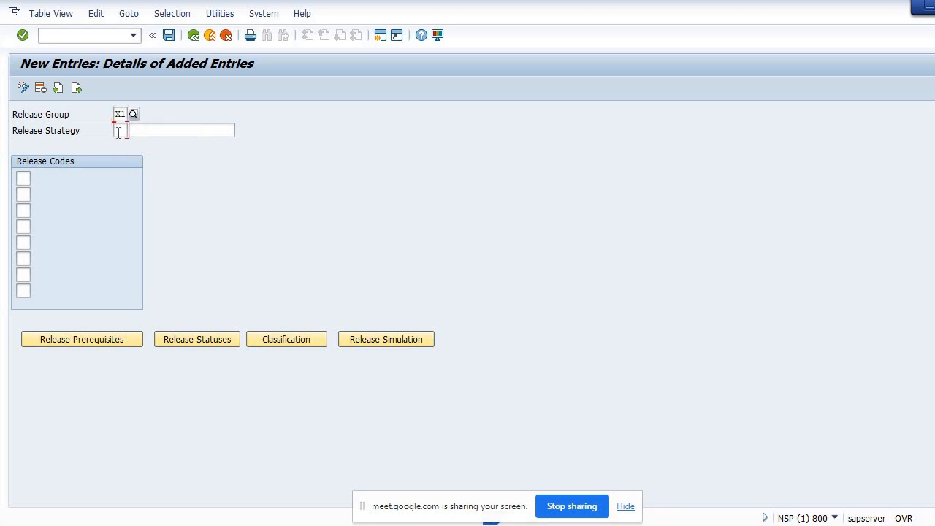
{"action": "left_click", "coordinate": [118, 130]}
{"action": "type", "text": "VS"}
{"action": "left_click", "coordinate": [146, 131]}
{"action": "type", "text": "Rele"}
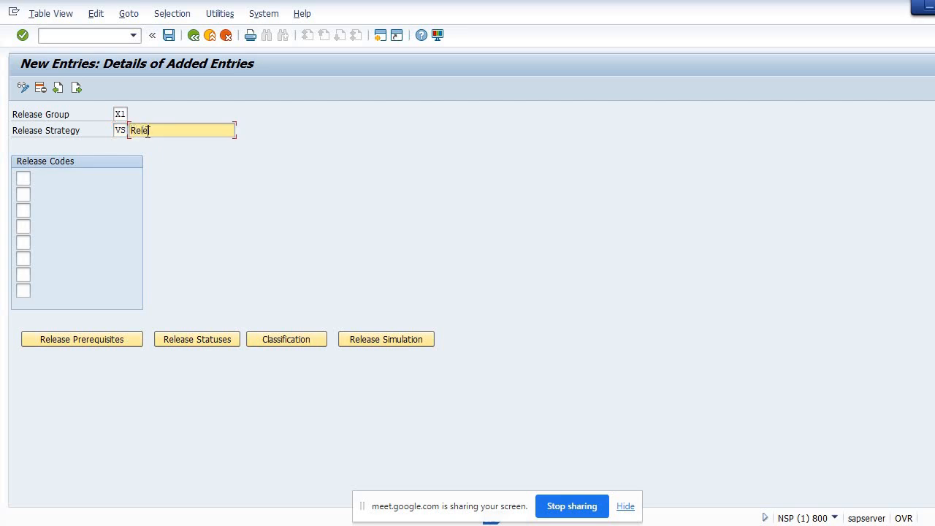
{"action": "type", "text": "ase Strategy"}
Assign release codes C1, C2 and C3 to the new strategy
{"action": "left_click", "coordinate": [24, 177]}
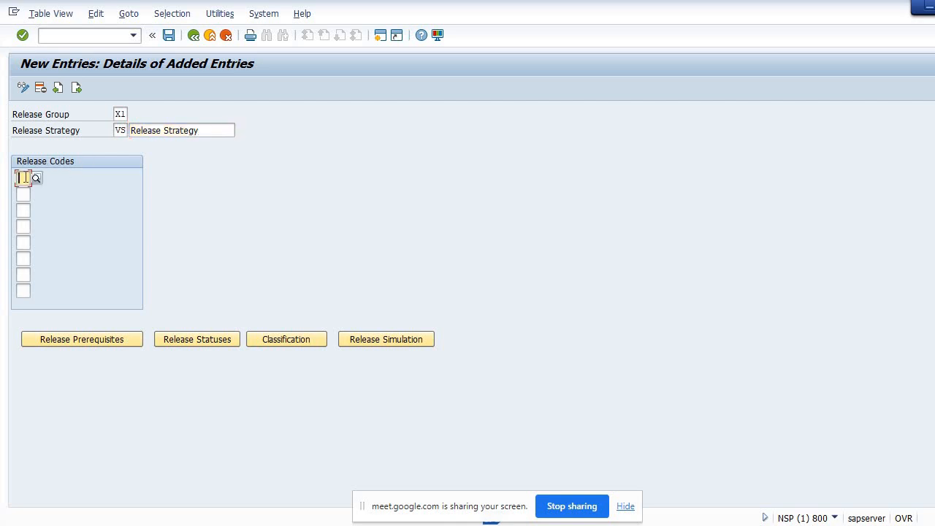
{"action": "type", "text": "C"}
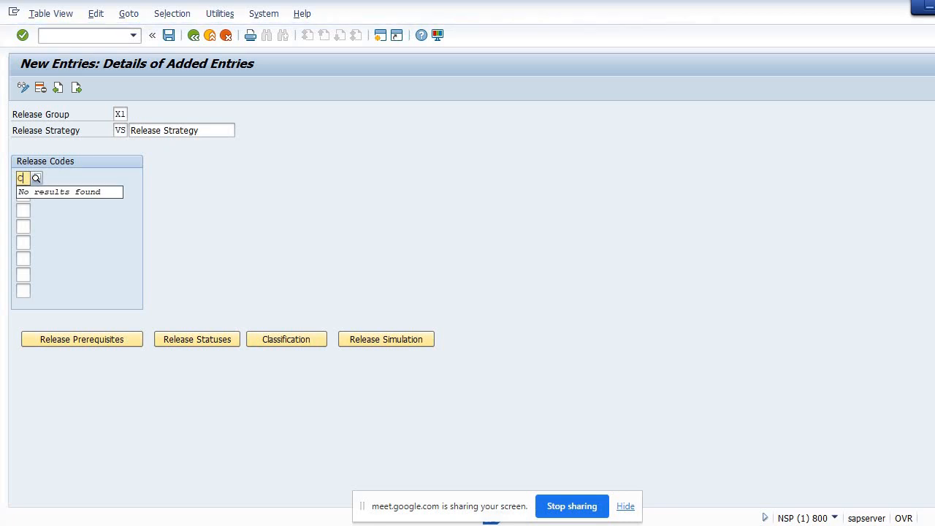
{"action": "type", "text": "1"}
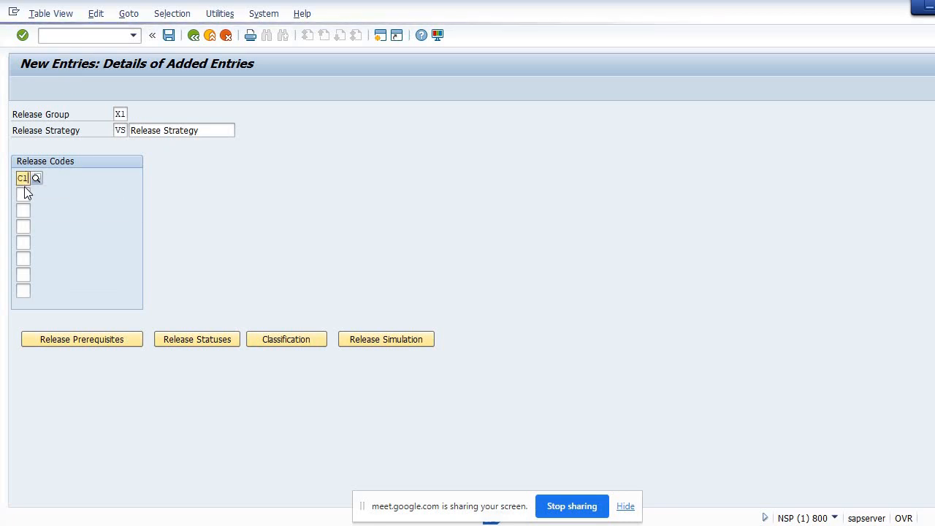
{"action": "left_click", "coordinate": [38, 212]}
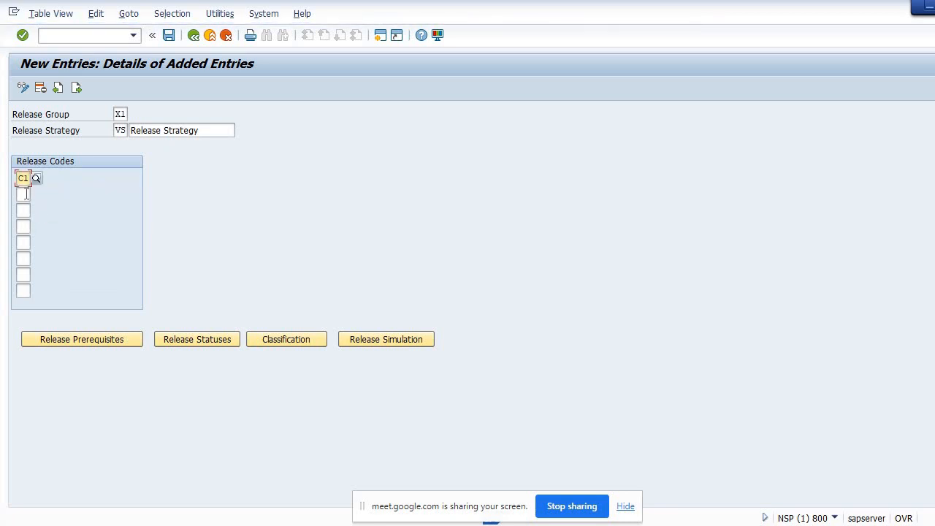
{"action": "left_click", "coordinate": [26, 194]}
{"action": "type", "text": "C"}
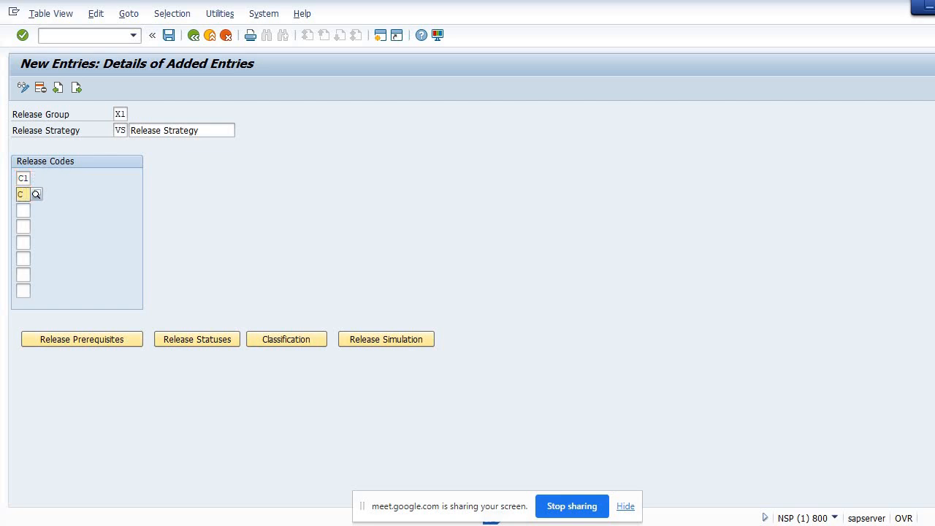
{"action": "type", "text": "2"}
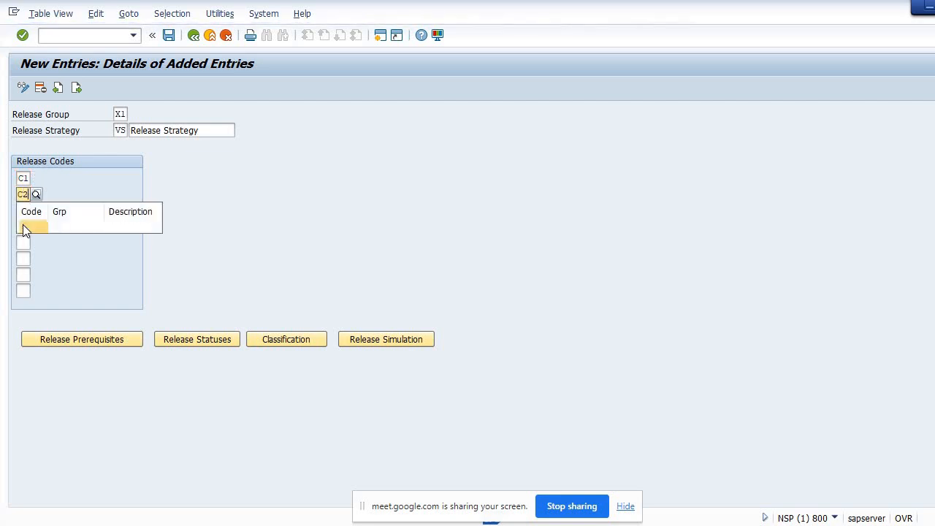
{"action": "left_click", "coordinate": [25, 227]}
{"action": "left_click", "coordinate": [22, 209]}
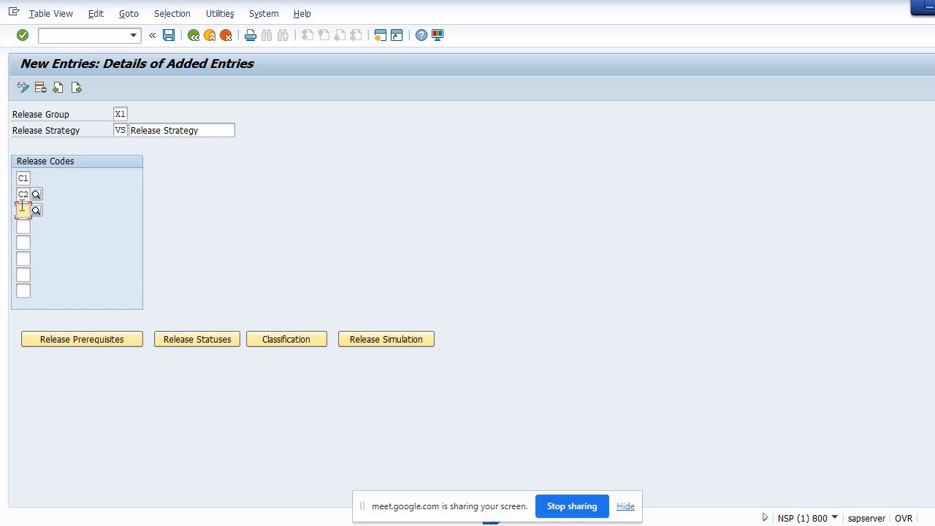
{"action": "type", "text": "C3"}
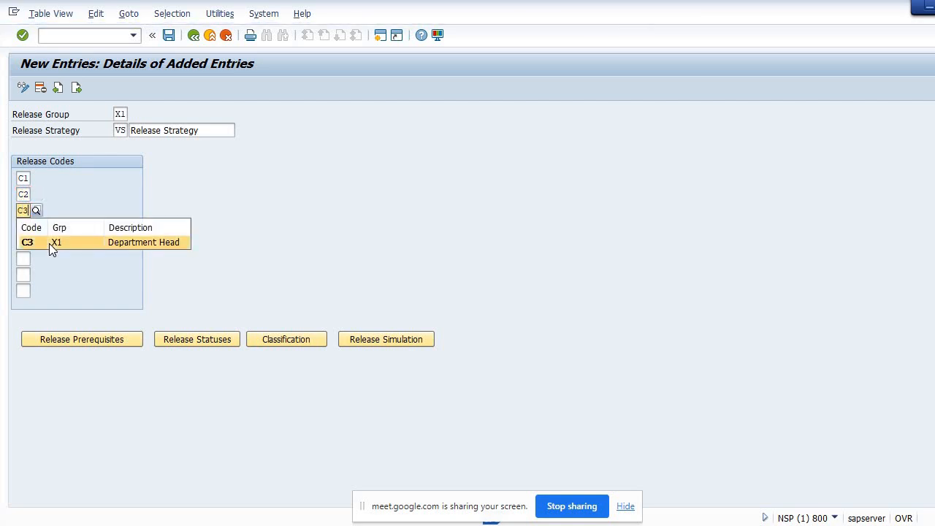
{"action": "left_click", "coordinate": [49, 243]}
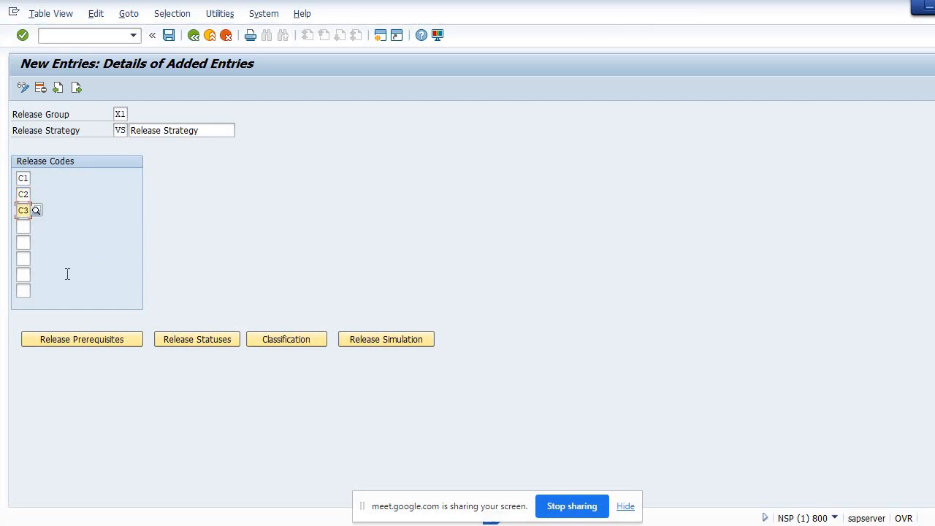
Set release prerequisites so C1 must be released before C2 and before C3
{"action": "left_click", "coordinate": [72, 340]}
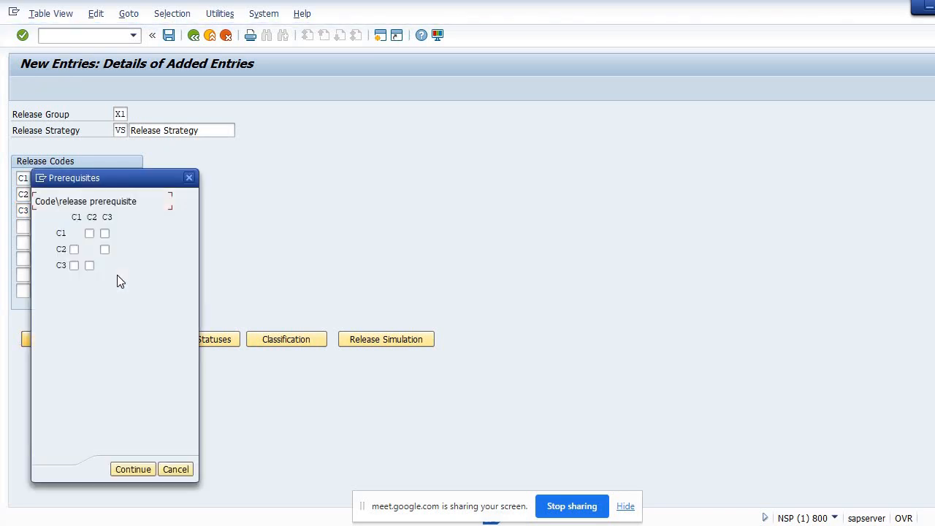
{"action": "left_click", "coordinate": [75, 248]}
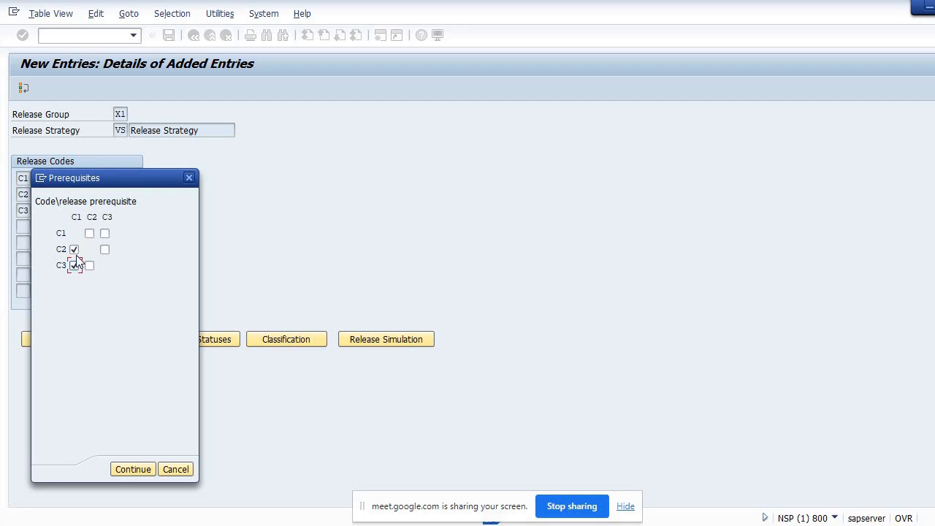
{"action": "left_click", "coordinate": [75, 266]}
{"action": "left_click", "coordinate": [135, 470]}
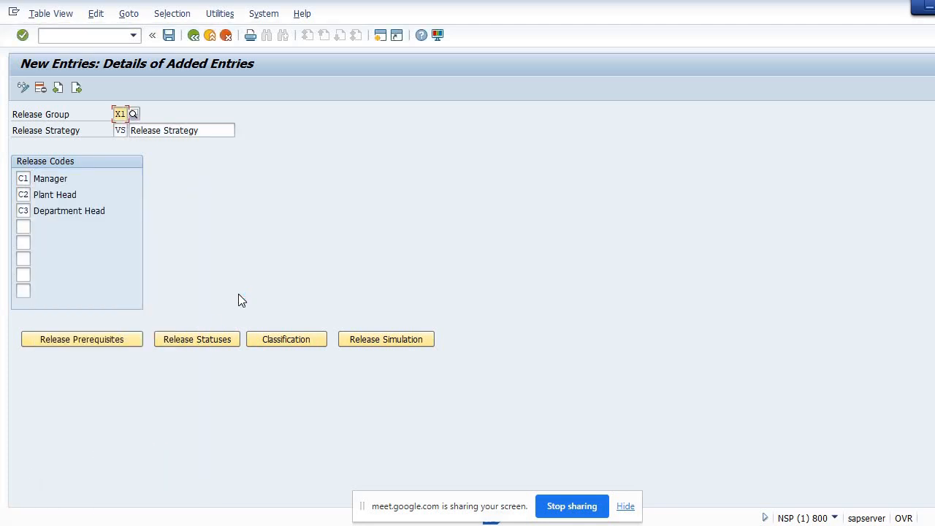
Review the release statuses for the code combinations, including the release indicator for the fully released row, and confirm
{"action": "left_click", "coordinate": [212, 341]}
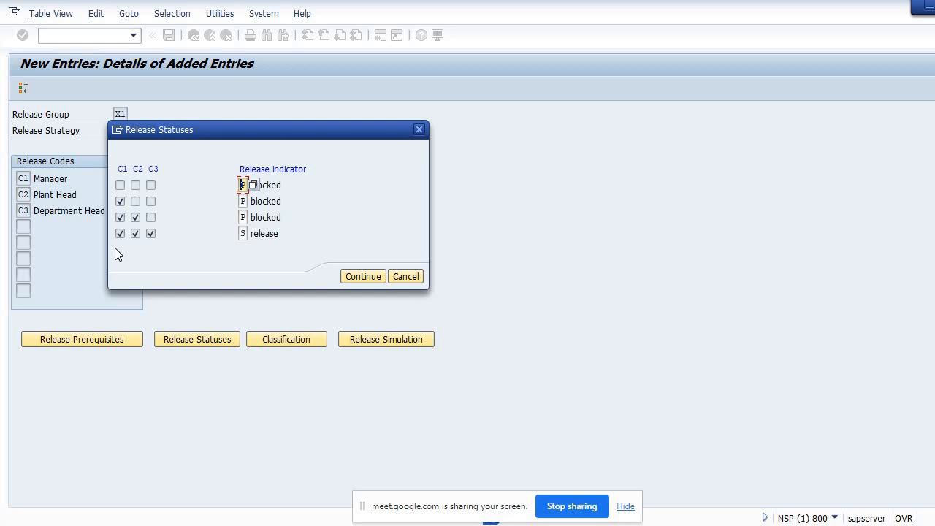
{"action": "left_click", "coordinate": [247, 234]}
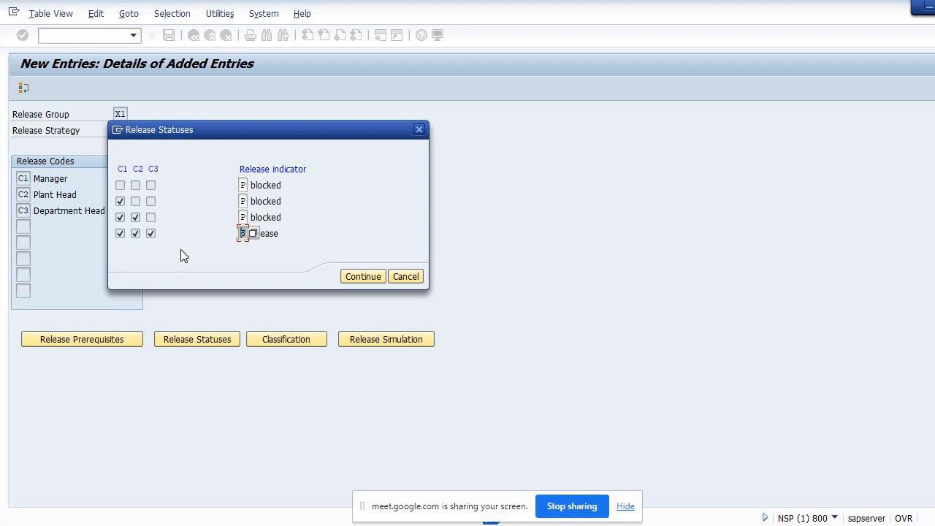
{"action": "left_click", "coordinate": [362, 276]}
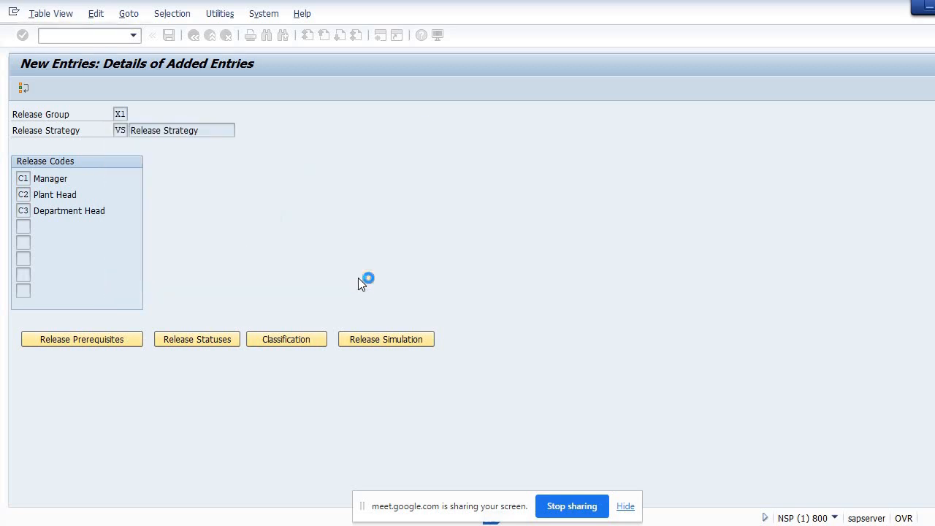
Try to open the strategy's classification
{"action": "left_click", "coordinate": [306, 341]}
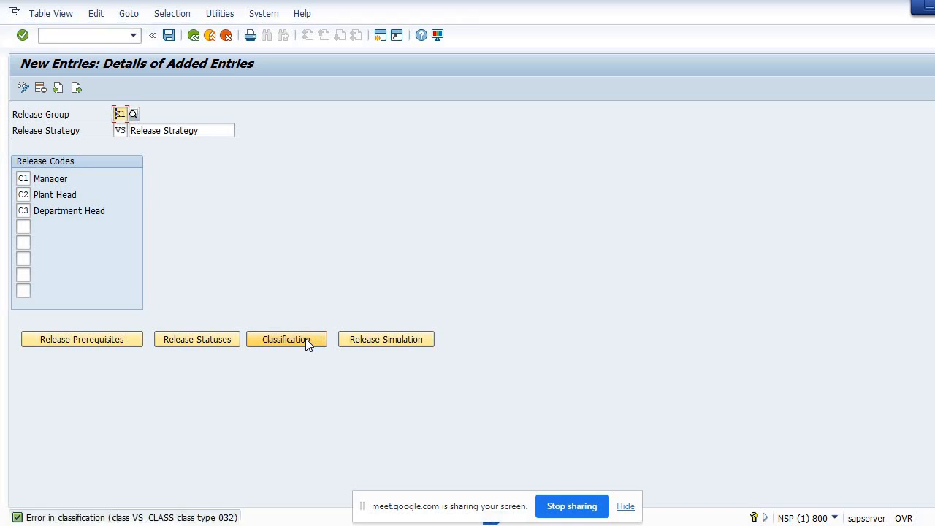
{"action": "left_click", "coordinate": [305, 339]}
{"action": "left_click", "coordinate": [109, 38]}
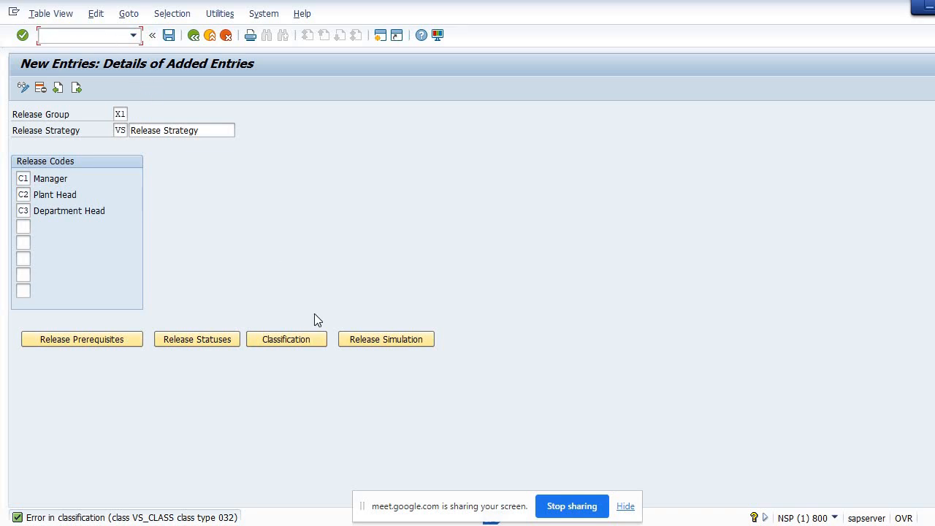
Start the release simulation and save the strategy to the customizing request
{"action": "left_click", "coordinate": [374, 340]}
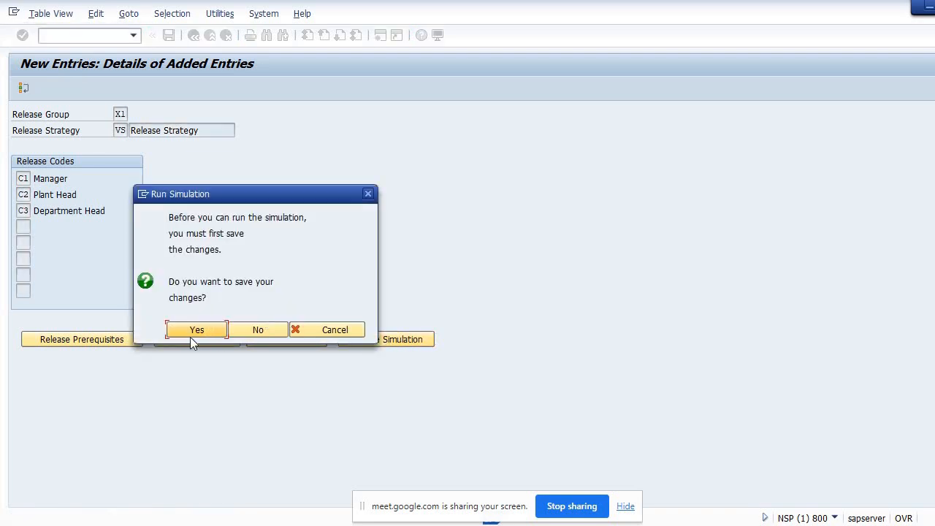
{"action": "left_click", "coordinate": [197, 330]}
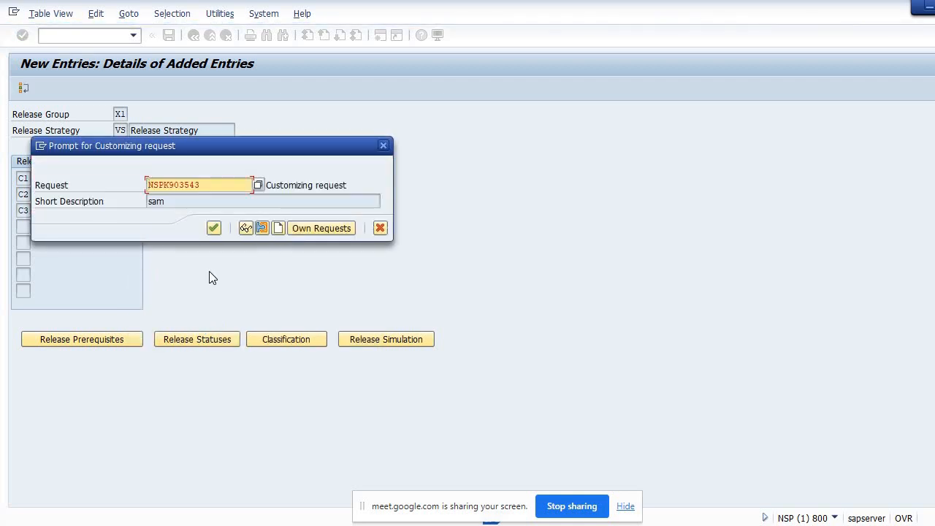
{"action": "left_click", "coordinate": [212, 228]}
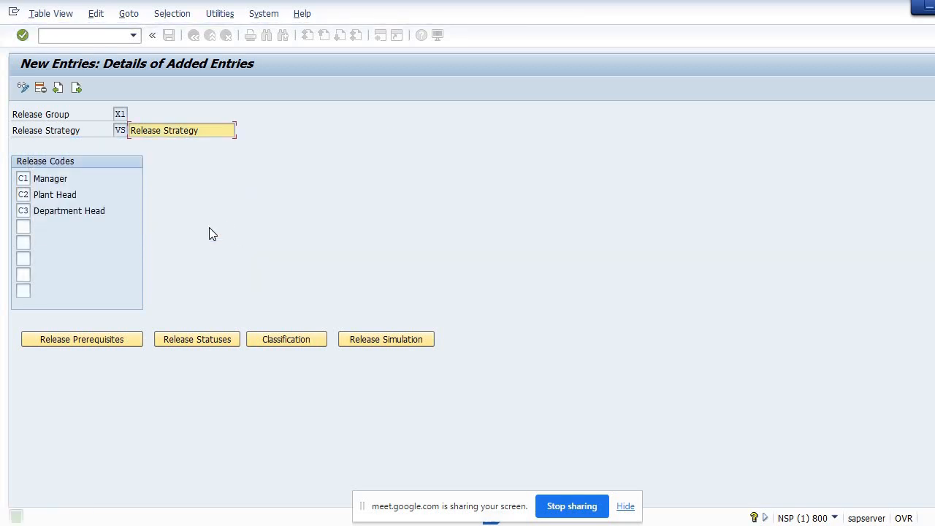
Simulate releasing C1, C2 and C3 in turn for strategy VS, then close the simulation dialogs
{"action": "left_click", "coordinate": [350, 338]}
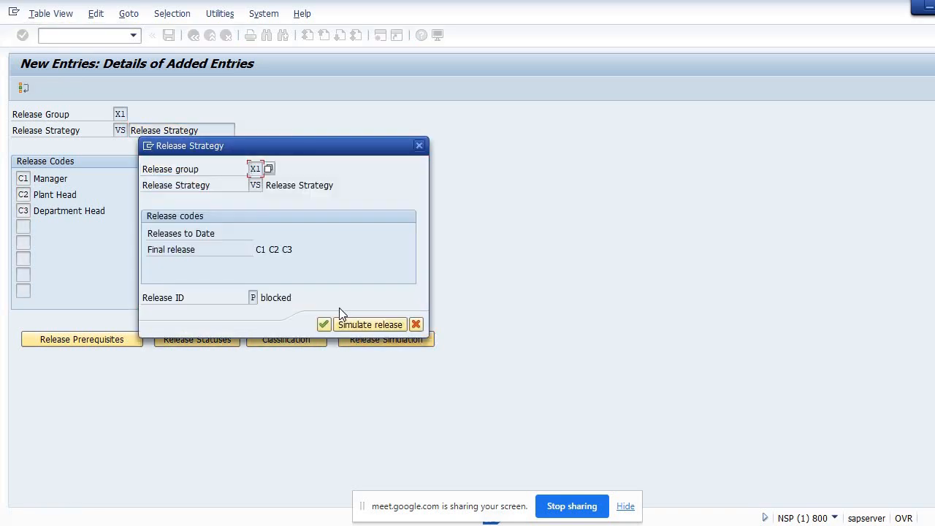
{"action": "left_click", "coordinate": [368, 323]}
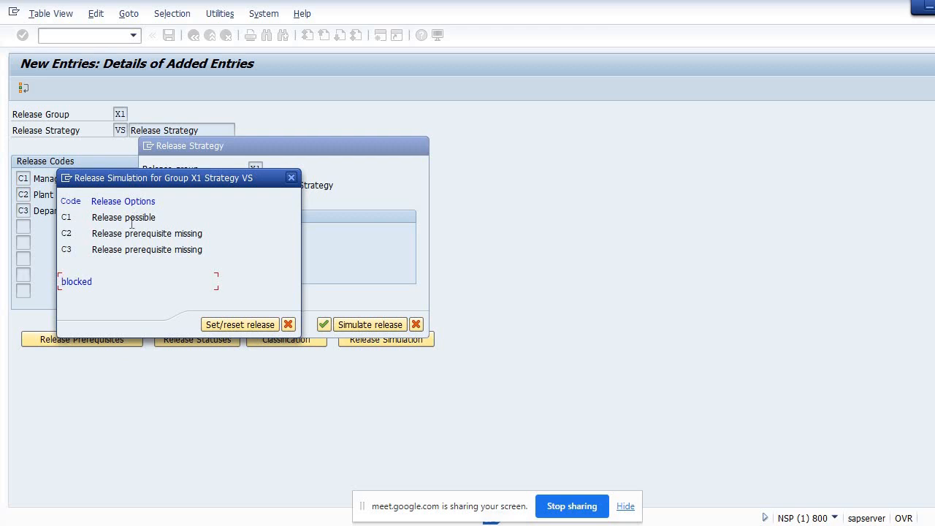
{"action": "double_click", "coordinate": [131, 223]}
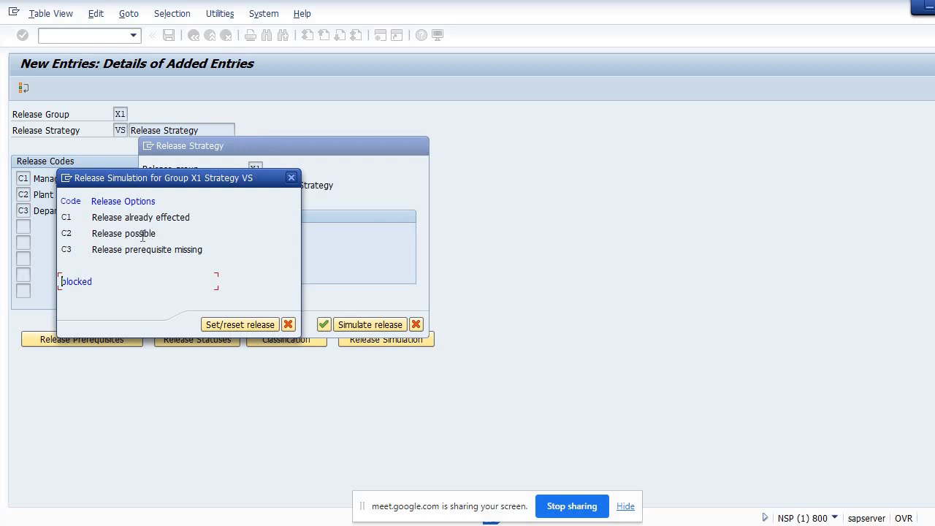
{"action": "double_click", "coordinate": [143, 233]}
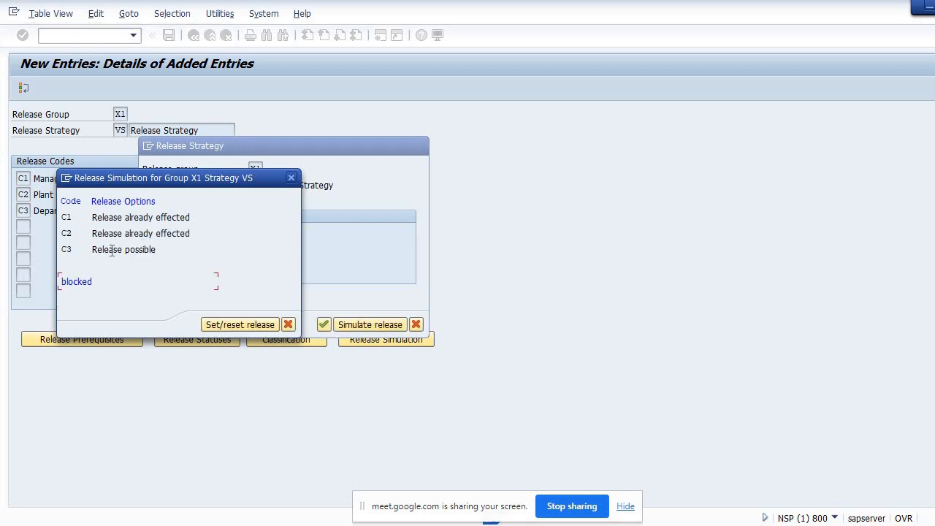
{"action": "double_click", "coordinate": [111, 250]}
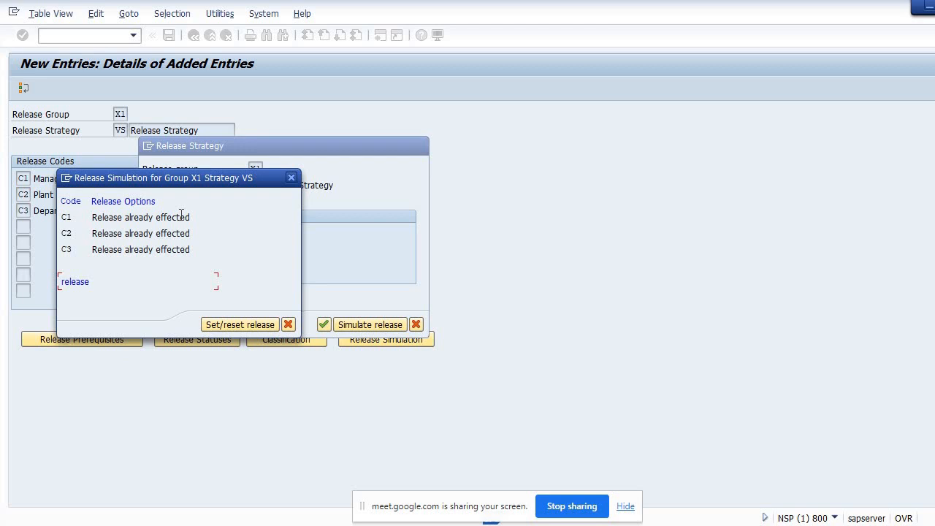
{"action": "left_click", "coordinate": [291, 179]}
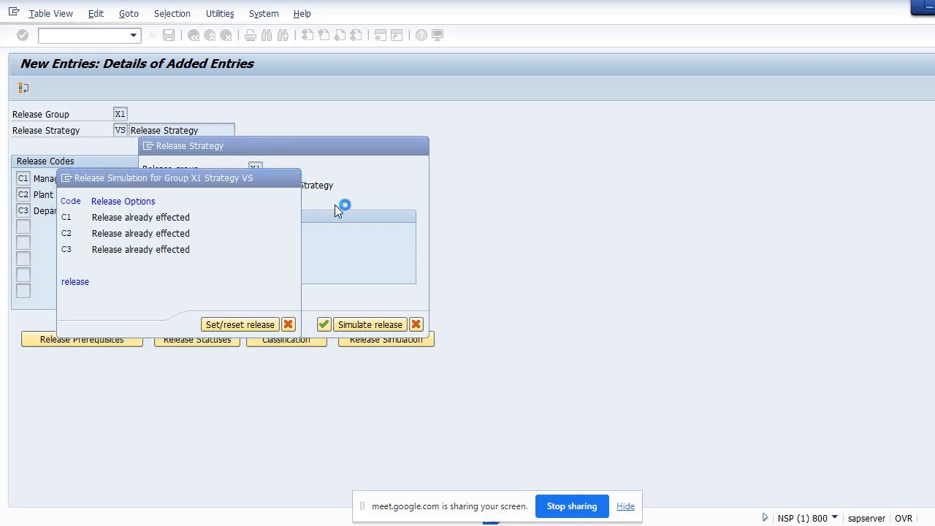
{"action": "left_click", "coordinate": [414, 324]}
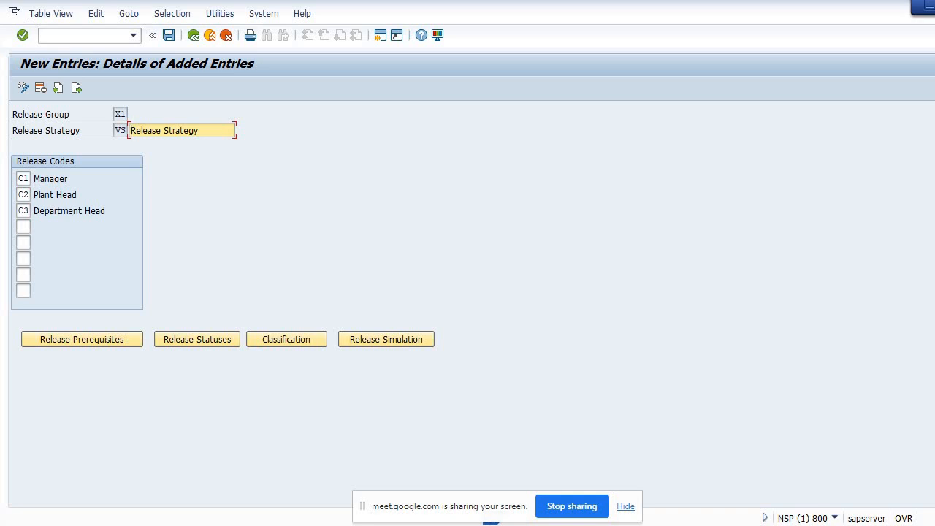
{"action": "left_click", "coordinate": [477, 524]}
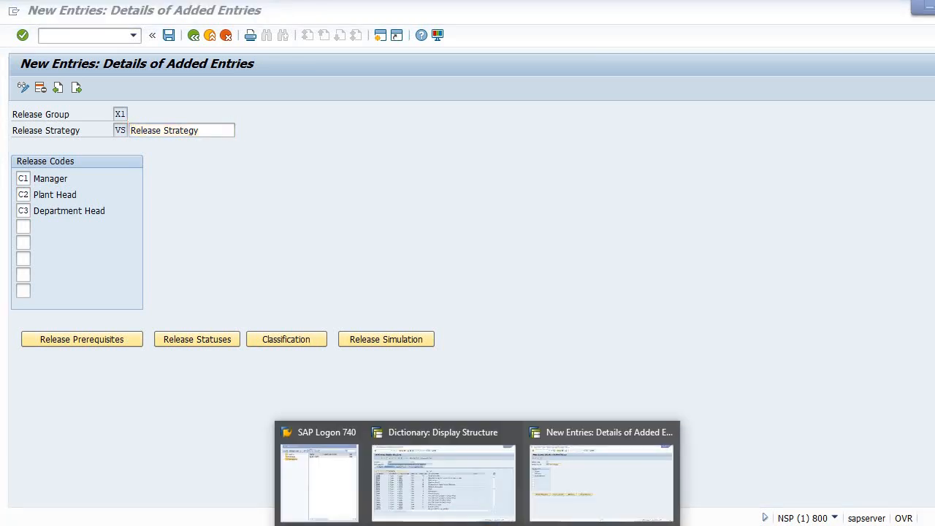